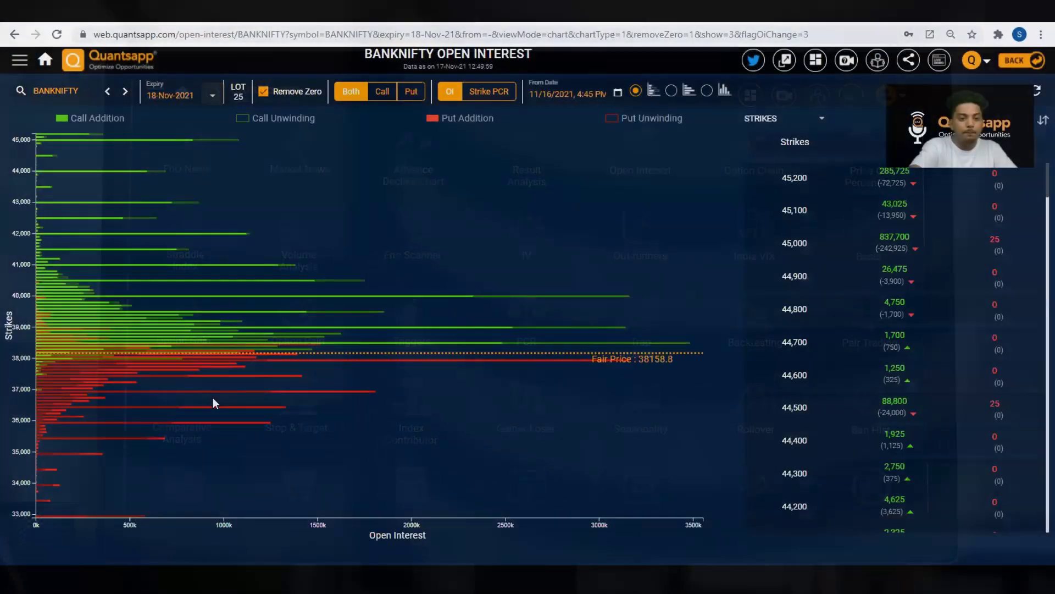
- Examine the BANKNIFTY call and put open interest bars at the strikes around the fair price
{"action": "scroll", "coordinate": [375, 375], "scroll_direction": "up", "scroll_amount": 5}
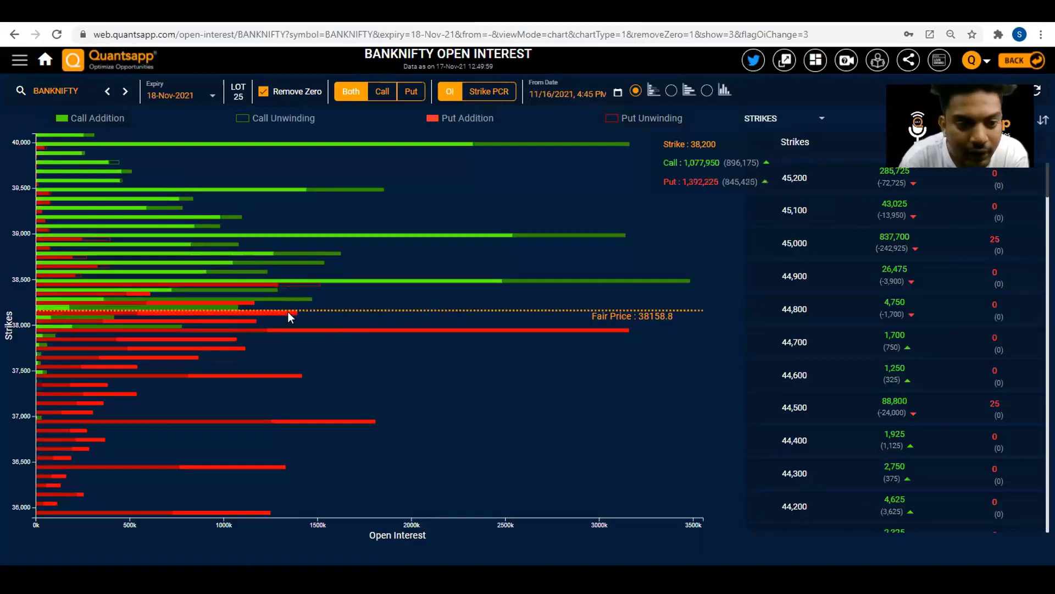
{"action": "scroll", "coordinate": [288, 312], "scroll_direction": "up", "scroll_amount": 3}
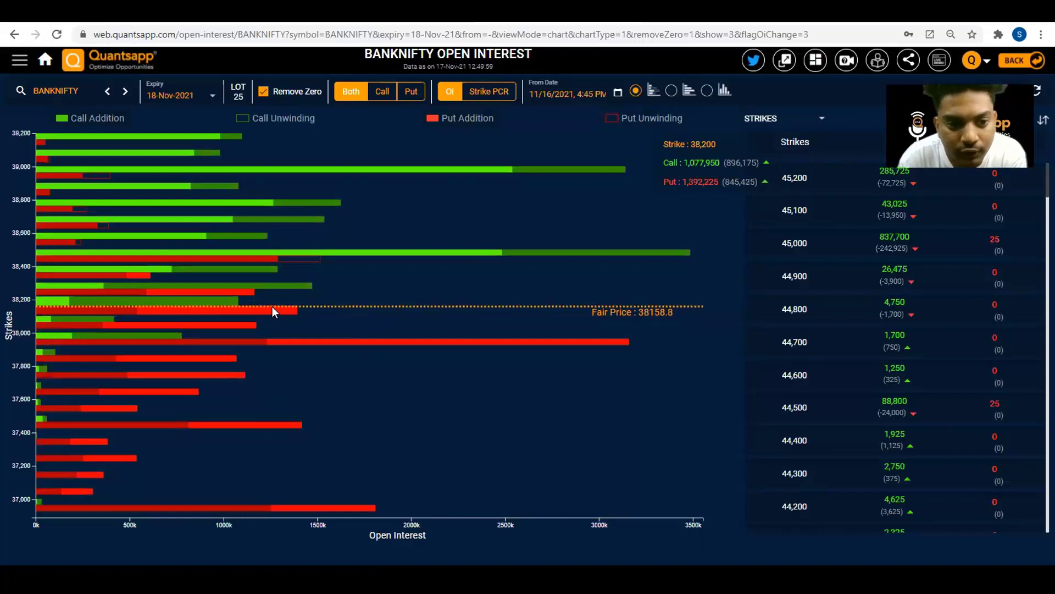
{"action": "scroll", "coordinate": [325, 387], "scroll_direction": "down", "scroll_amount": 5}
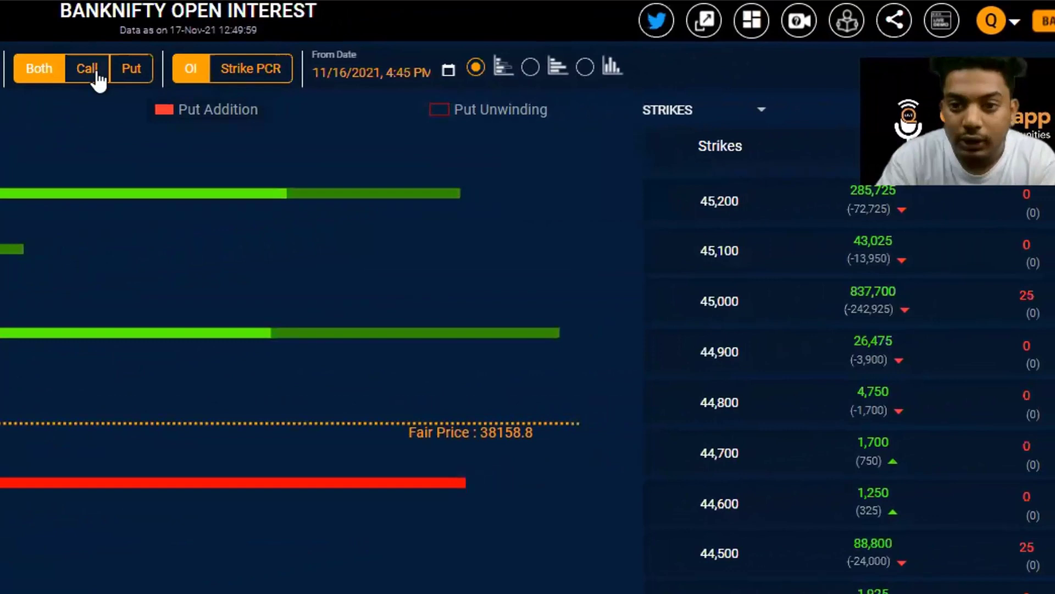
- Open the Future OI-H chart for BANKNIFTY to view its historical futures built-up
{"action": "left_click", "coordinate": [704, 20]}
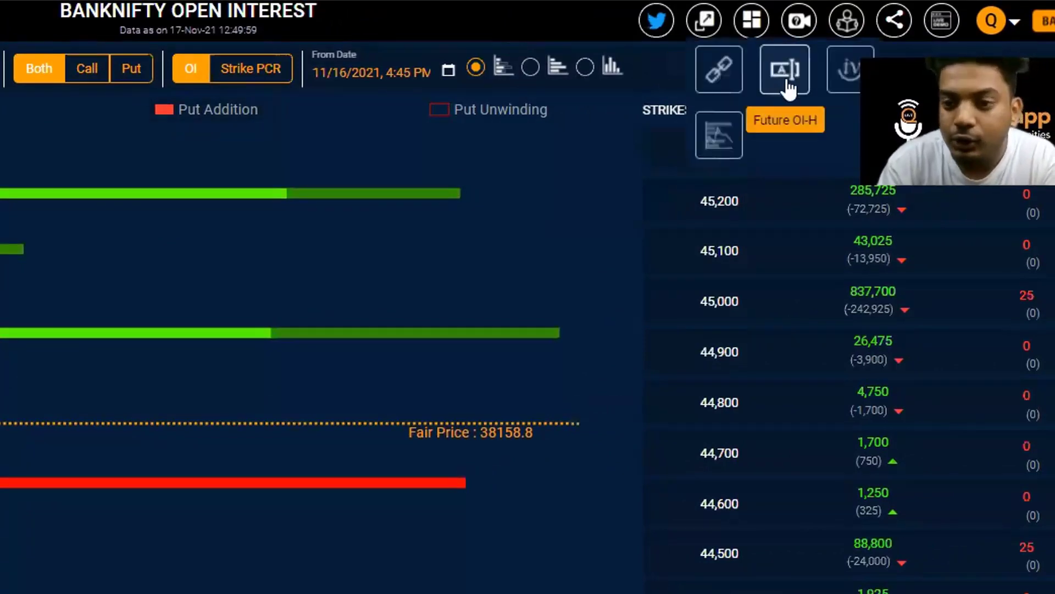
{"action": "left_click", "coordinate": [786, 78]}
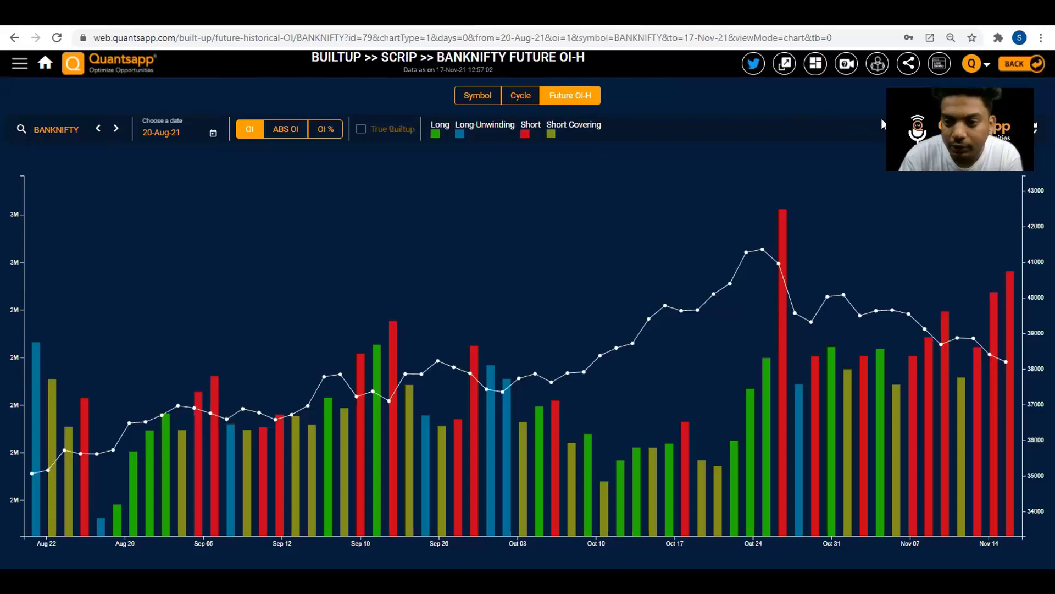
{"action": "mouse_move", "coordinate": [789, 300]}
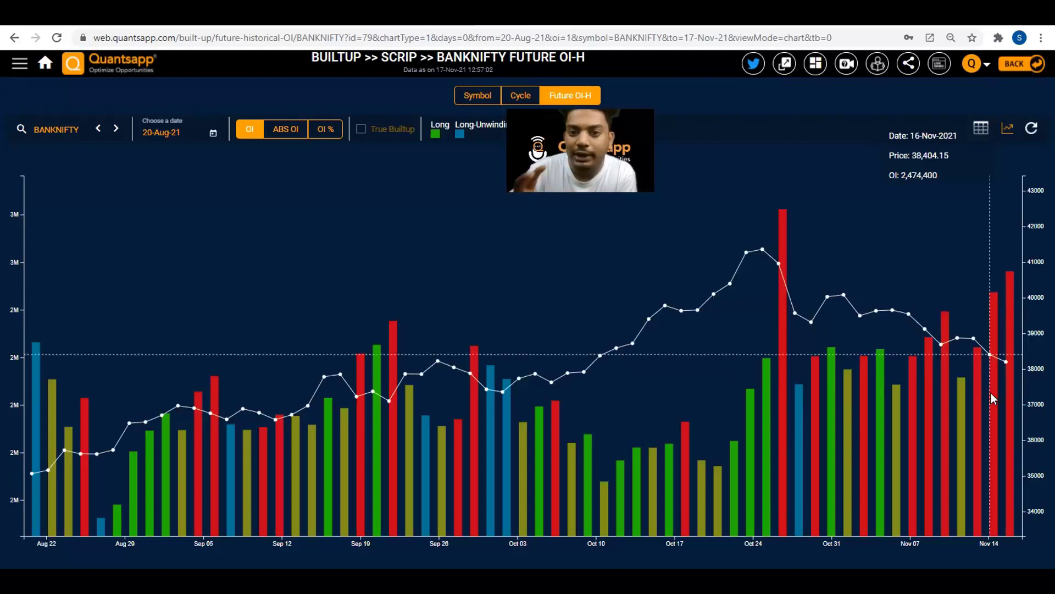
- View the BANKNIFTY Option Pain chart, then open the Option Gain tool
{"action": "left_click", "coordinate": [45, 64]}
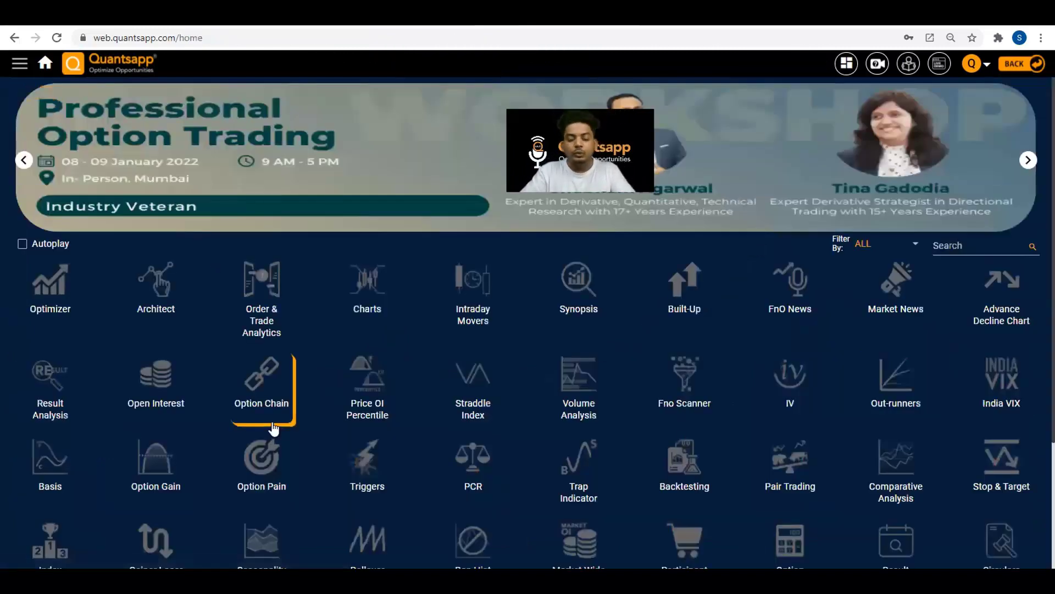
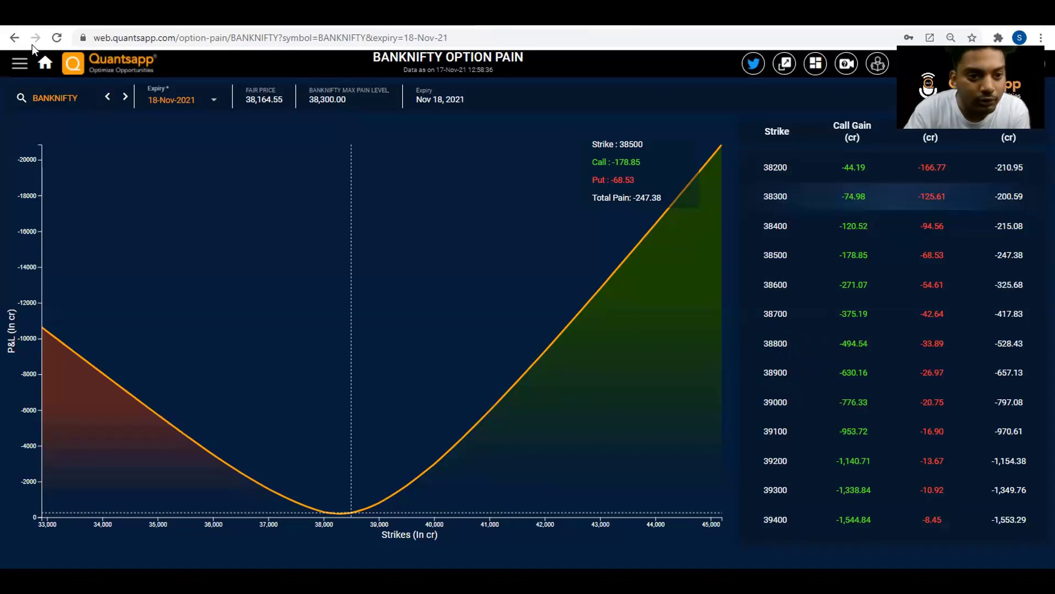
{"action": "left_click", "coordinate": [45, 65]}
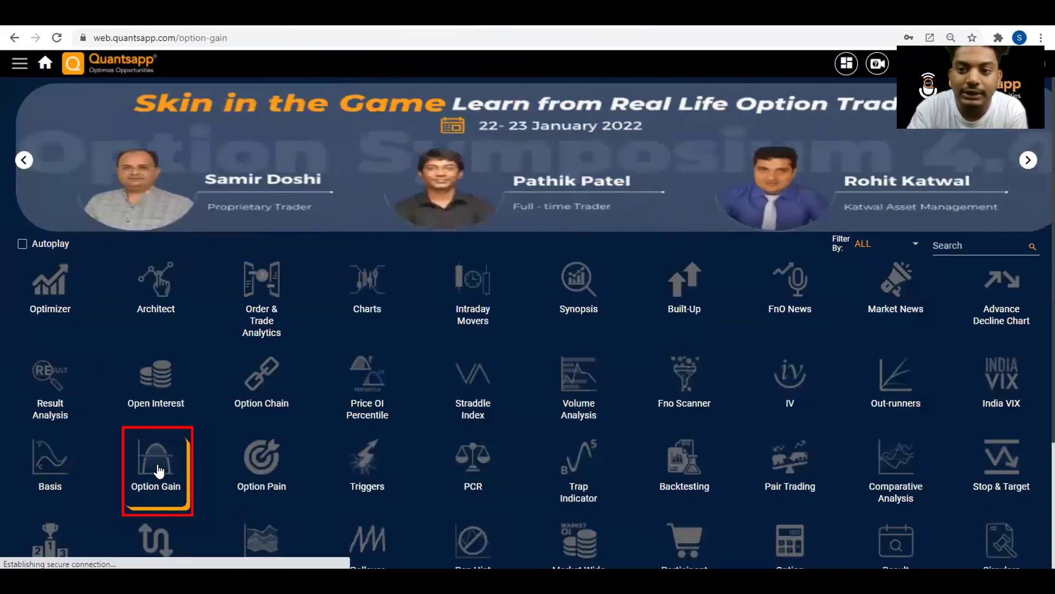
{"action": "left_click", "coordinate": [159, 470]}
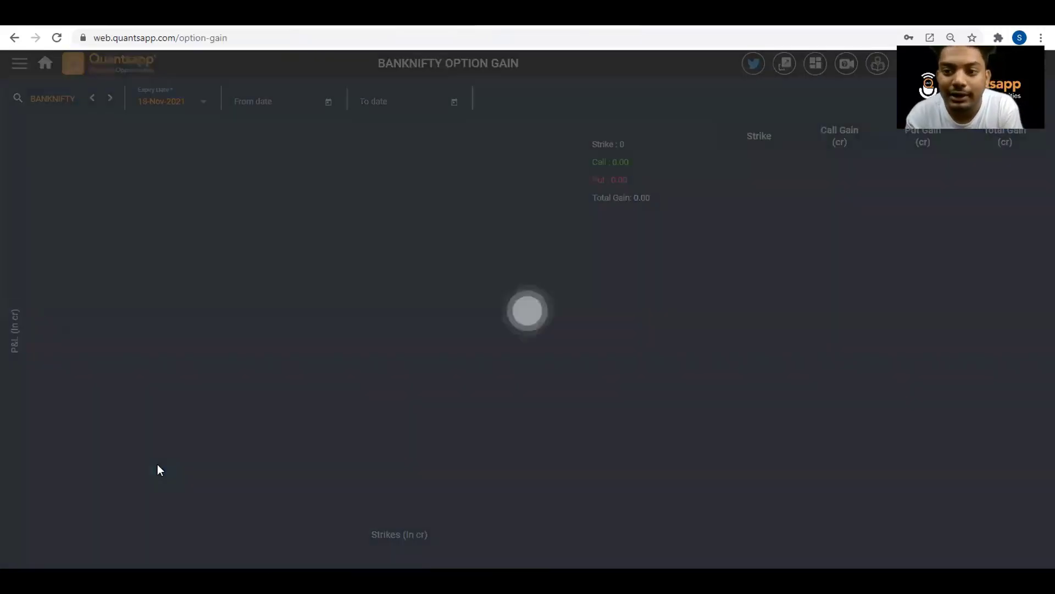
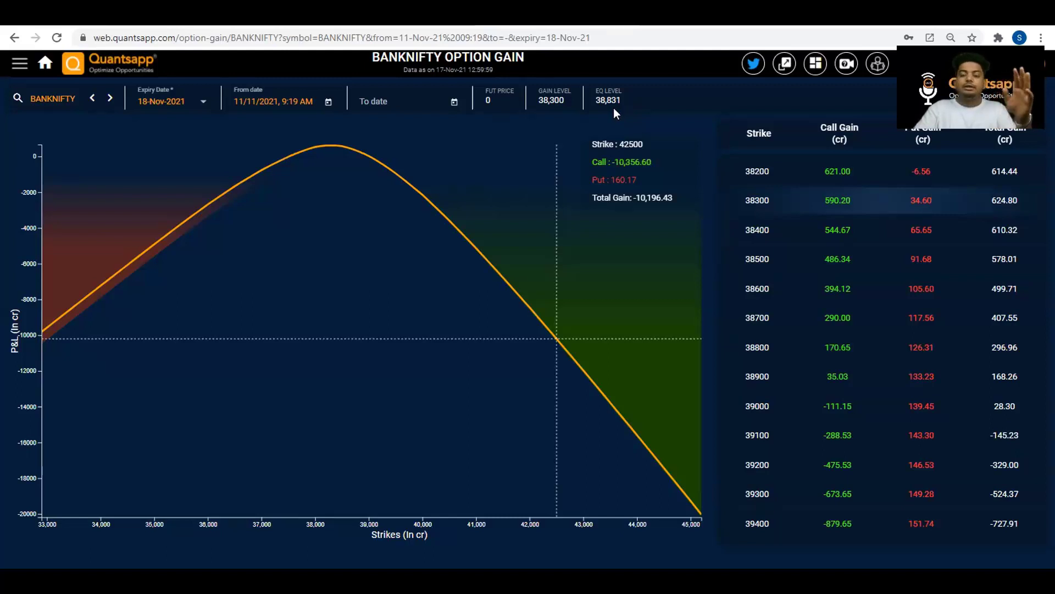
- Highlight the EQ Level value of the BANKNIFTY Option Gain chart to examine it
{"action": "double_click", "coordinate": [614, 102]}
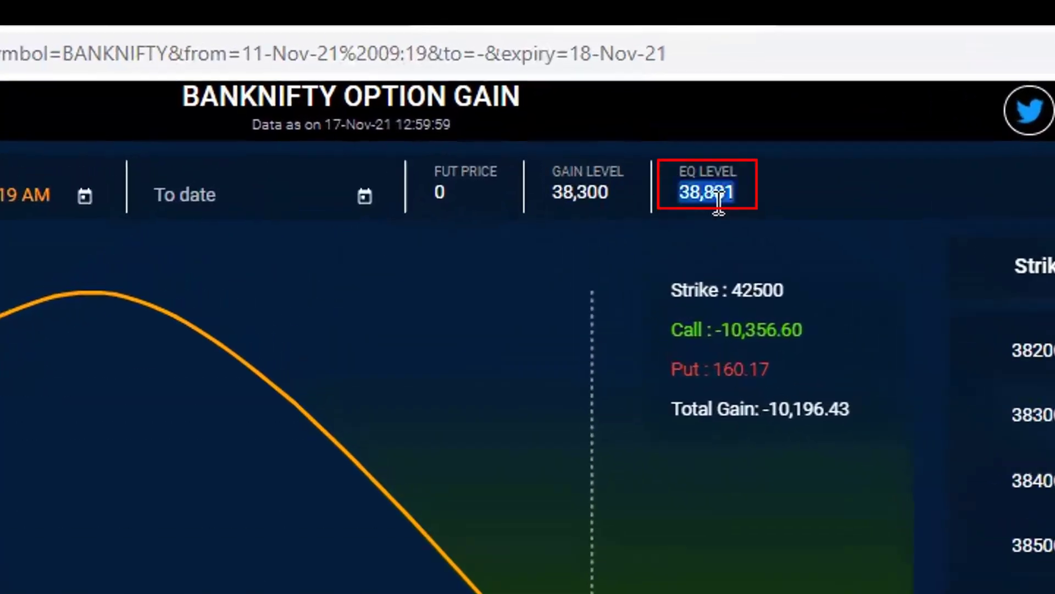
{"action": "left_click", "coordinate": [682, 265]}
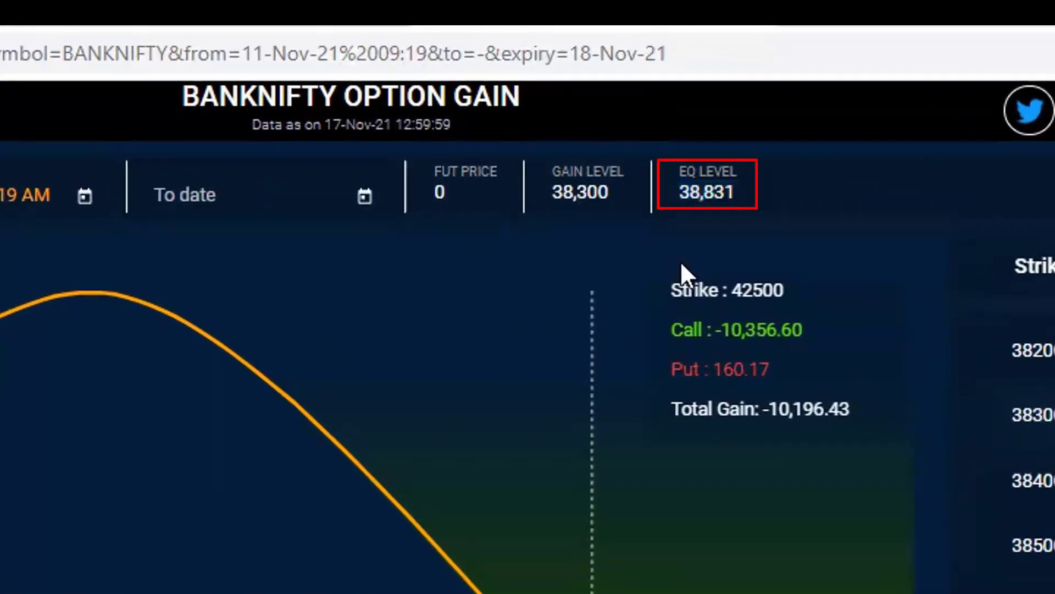
{"action": "double_click", "coordinate": [711, 194]}
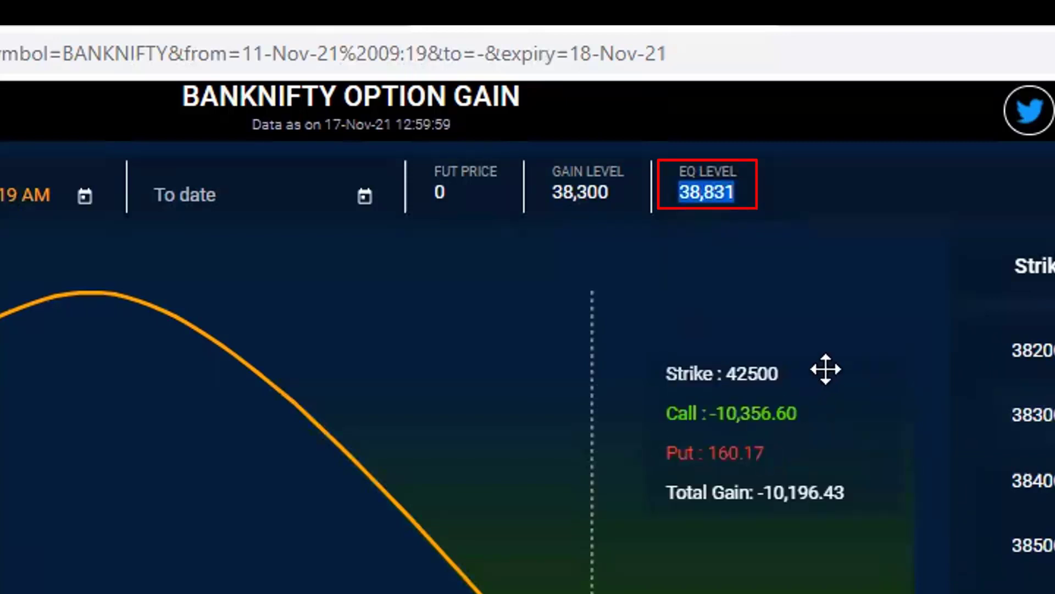
{"action": "left_click", "coordinate": [925, 208]}
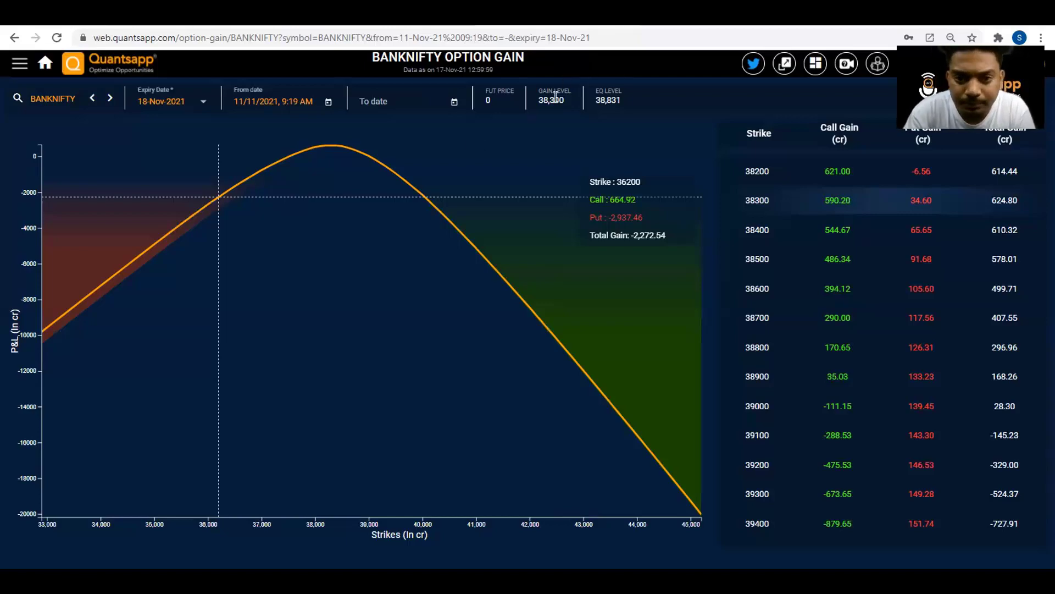
- Set the Option Gain chart's From date to 17 November 2021 at 9:19 AM
{"action": "left_click", "coordinate": [328, 102]}
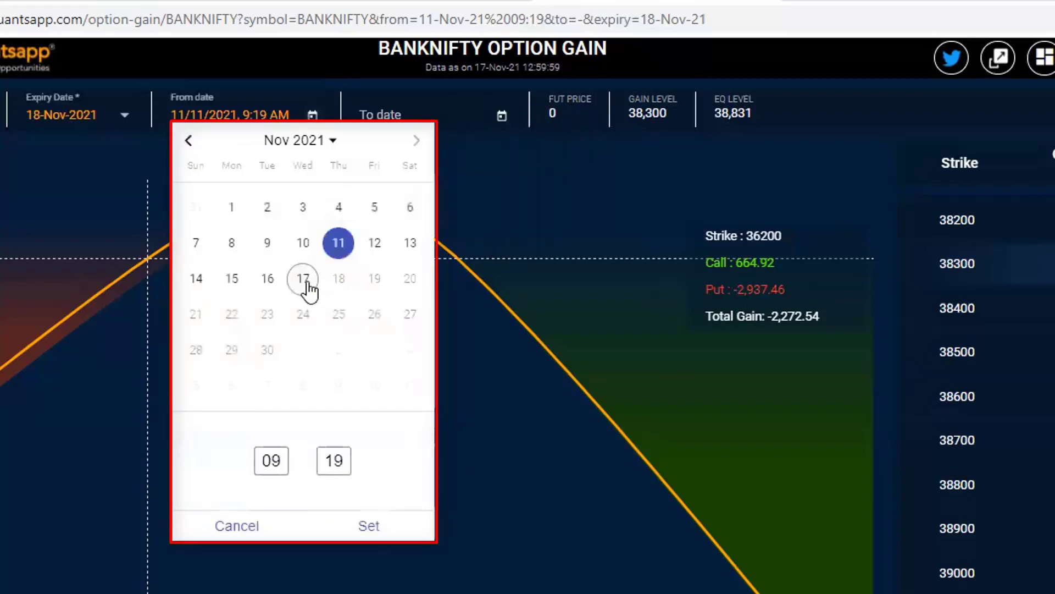
{"action": "left_click", "coordinate": [304, 280]}
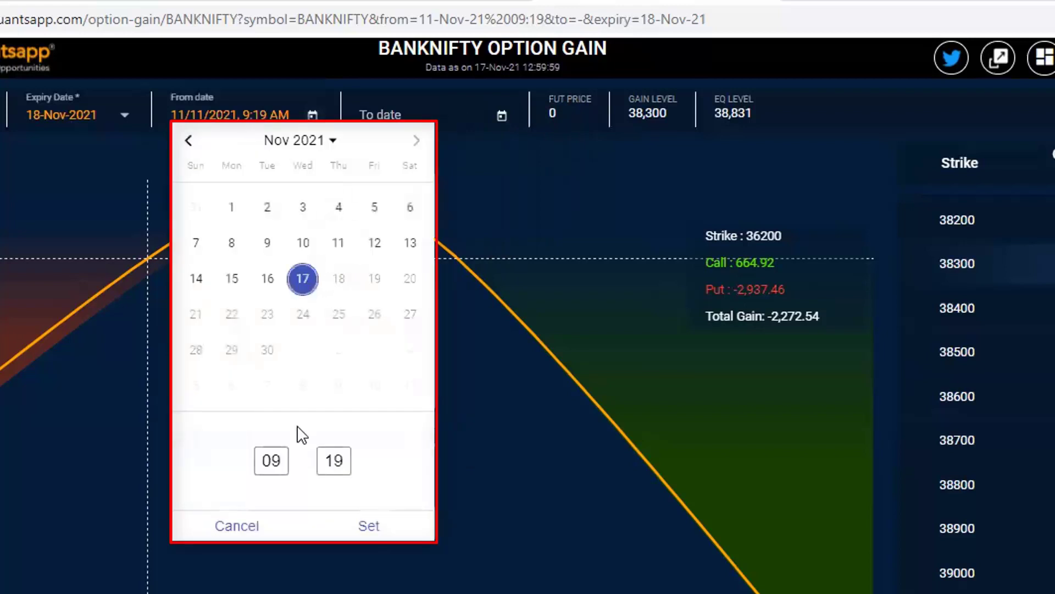
{"action": "double_click", "coordinate": [276, 459]}
{"action": "type", "text": "10"}
{"action": "double_click", "coordinate": [276, 460]}
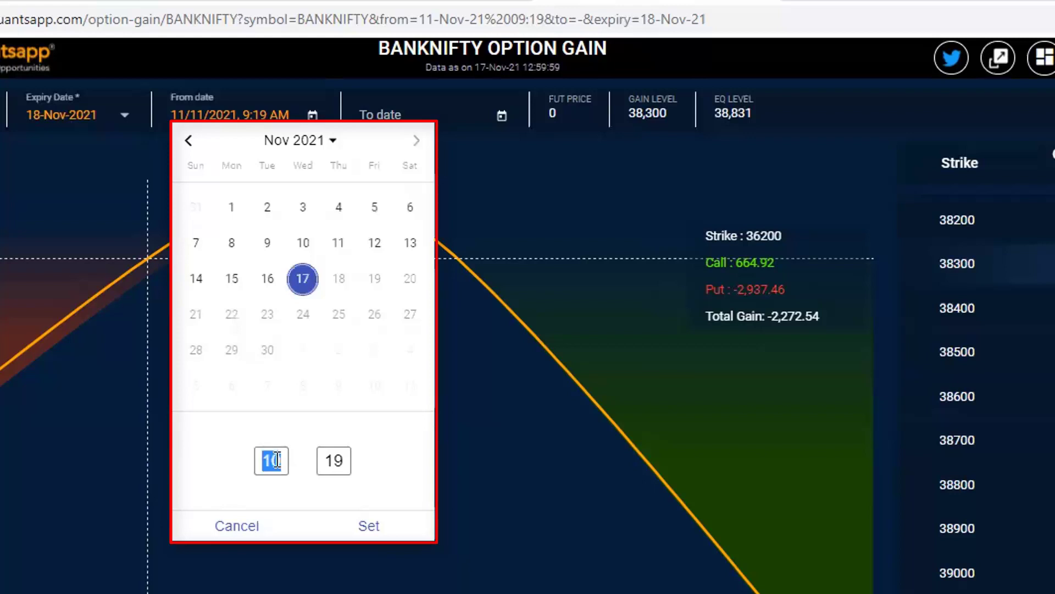
{"action": "type", "text": "9"}
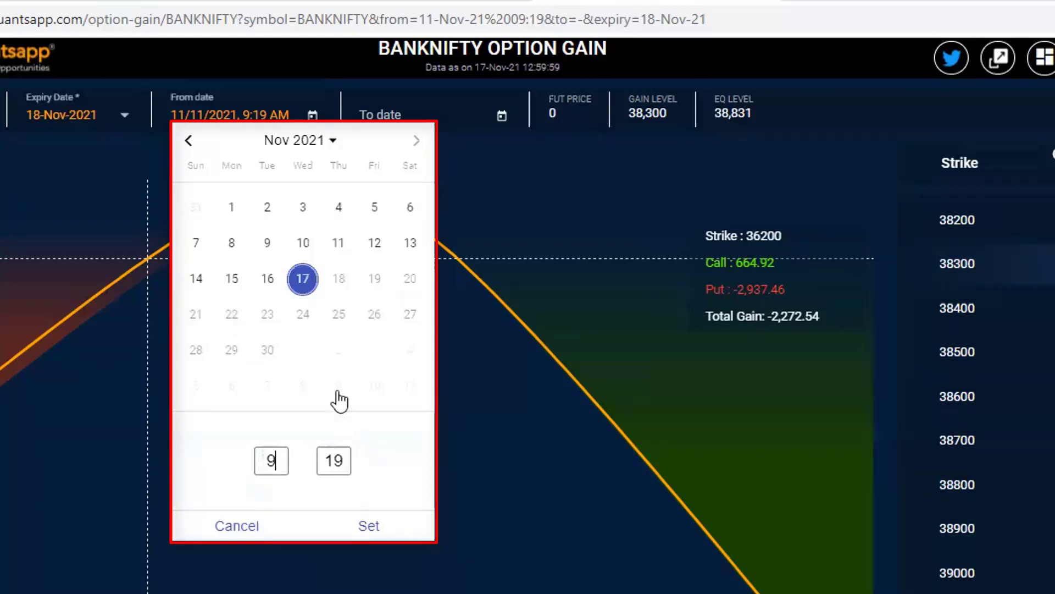
{"action": "left_click", "coordinate": [365, 533]}
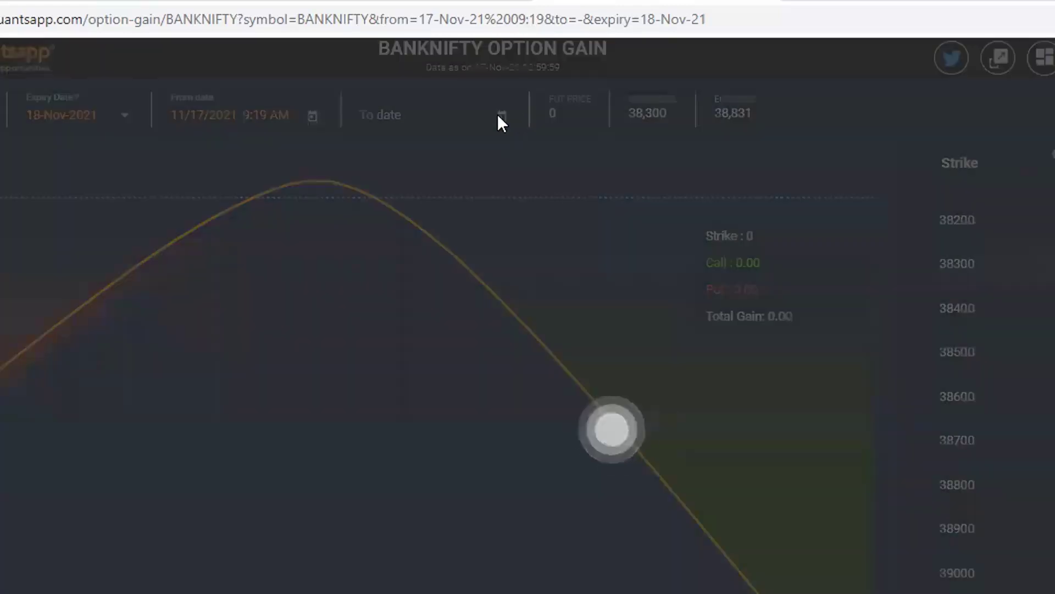
- Set the Option Gain chart's To date to 17 November 2021 at 11:00 AM
{"action": "left_click", "coordinate": [498, 116]}
{"action": "left_click", "coordinate": [492, 291]}
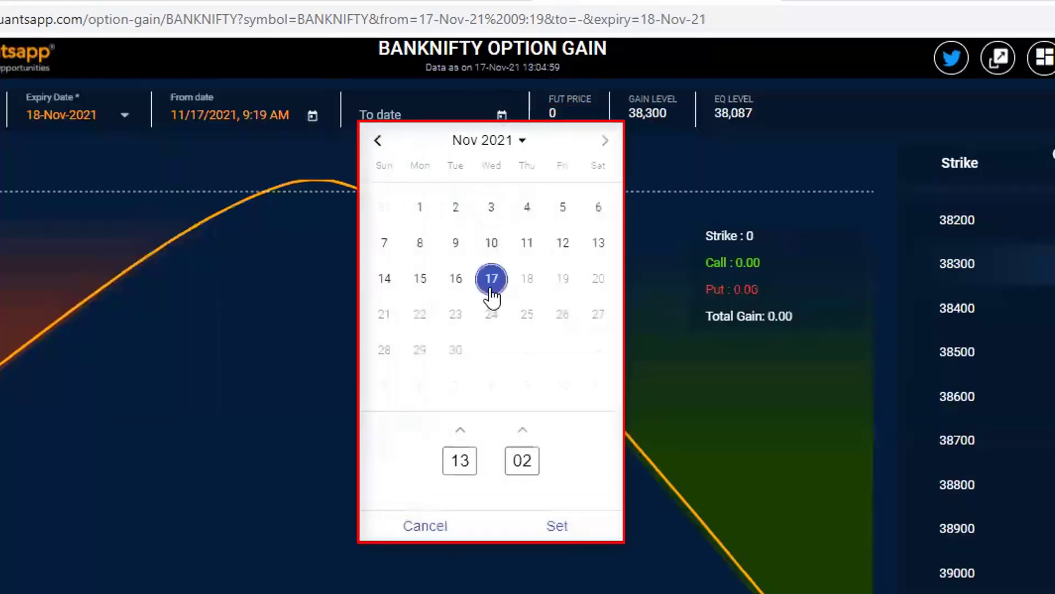
{"action": "left_click", "coordinate": [474, 460]}
{"action": "type", "text": "1"}
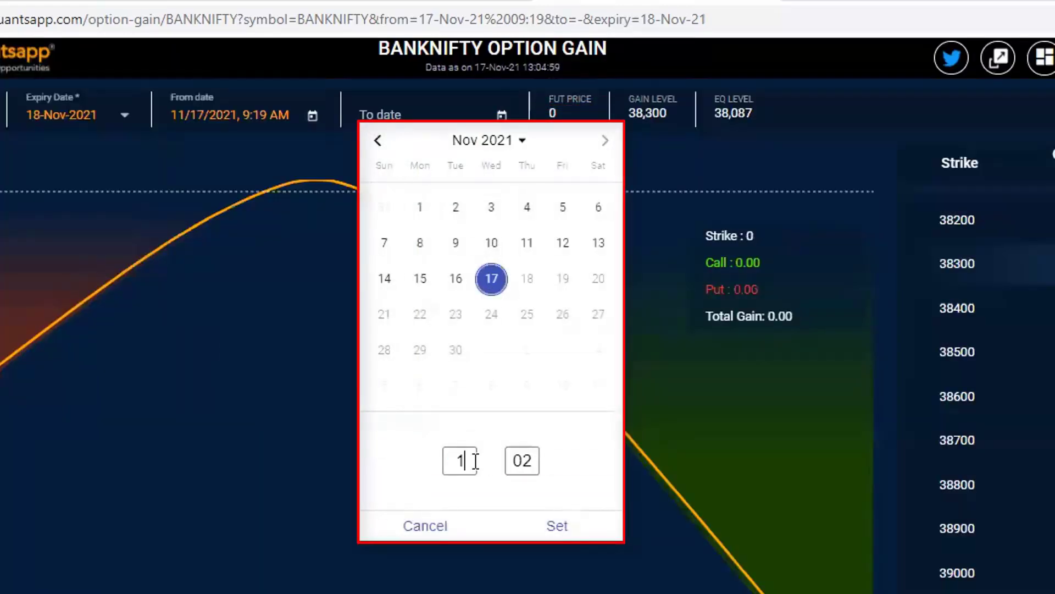
{"action": "type", "text": "1"}
{"action": "left_click", "coordinate": [553, 536]}
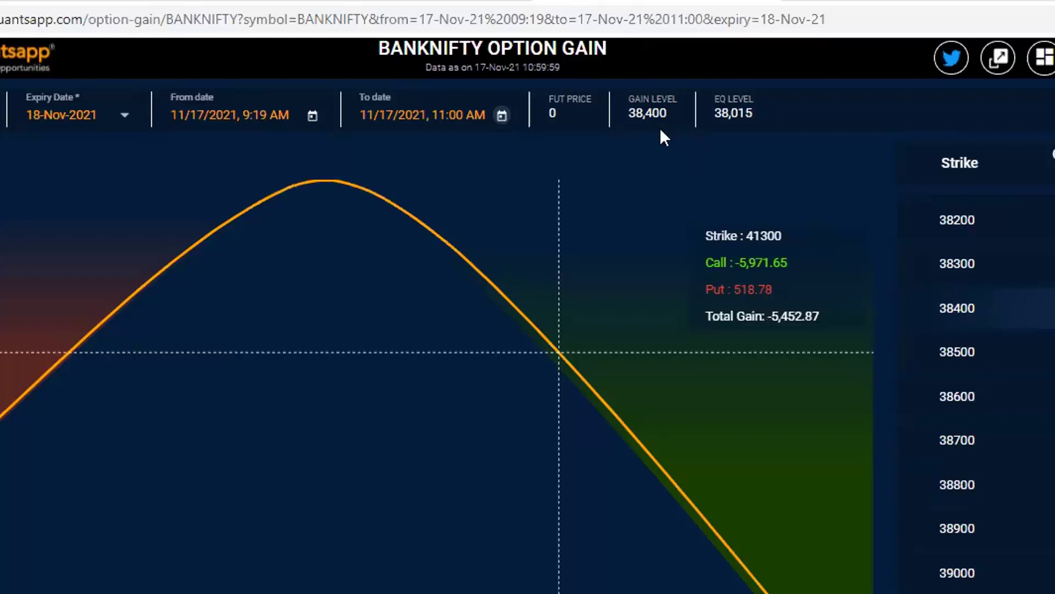
- Change the From time of the Option Gain chart to 11:00 AM on 17 November 2021
{"action": "left_click", "coordinate": [307, 122]}
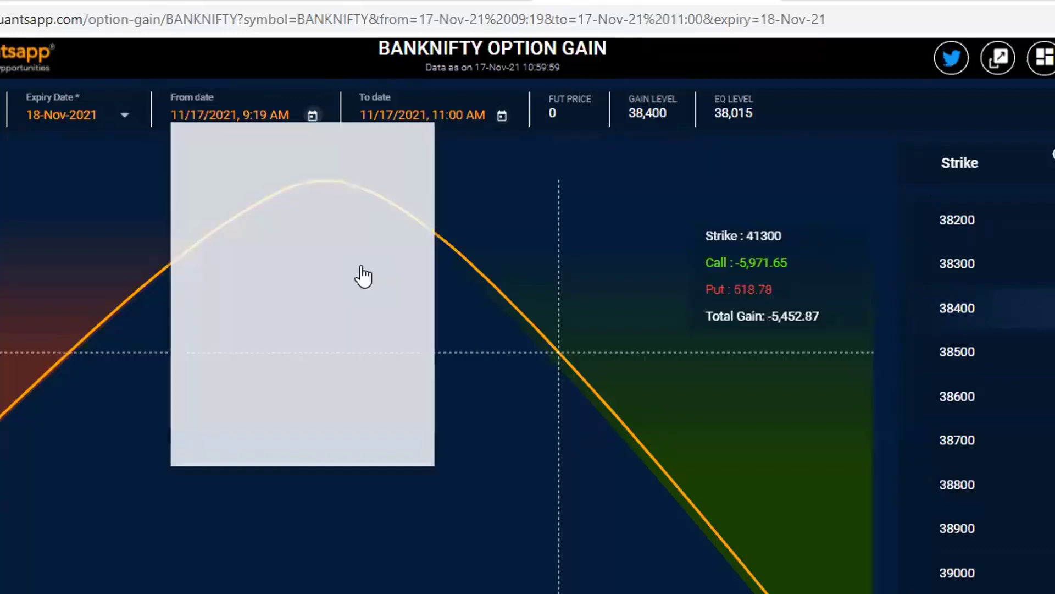
{"action": "double_click", "coordinate": [281, 467]}
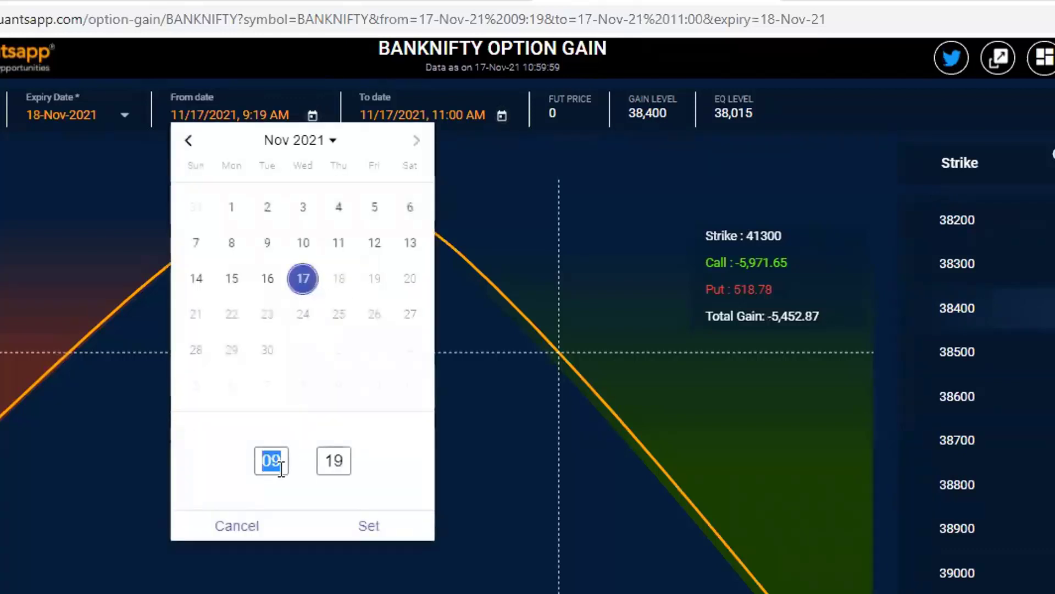
{"action": "type", "text": "11"}
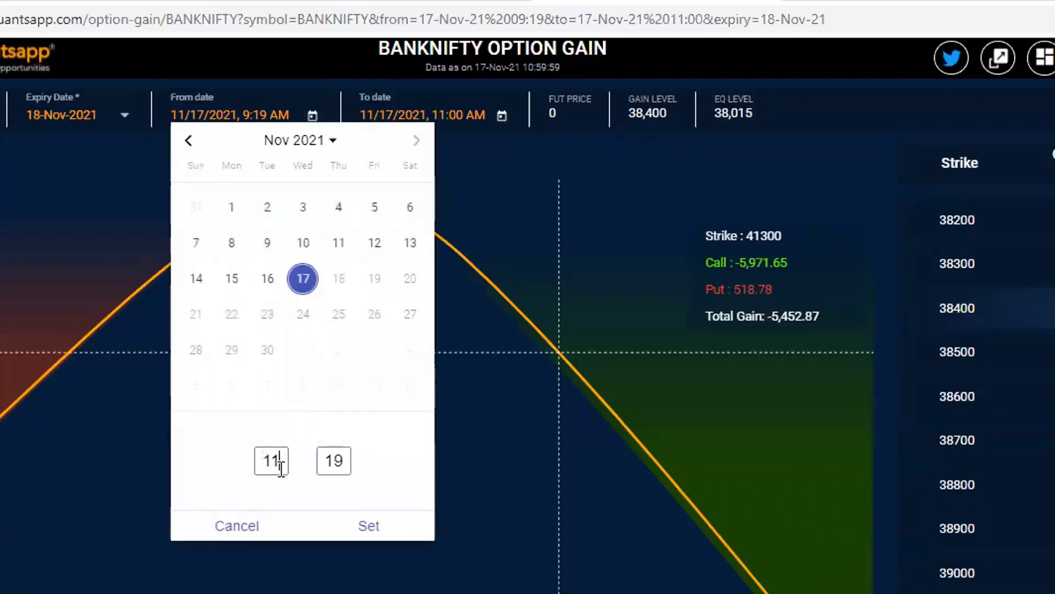
{"action": "double_click", "coordinate": [340, 465]}
{"action": "type", "text": "0"}
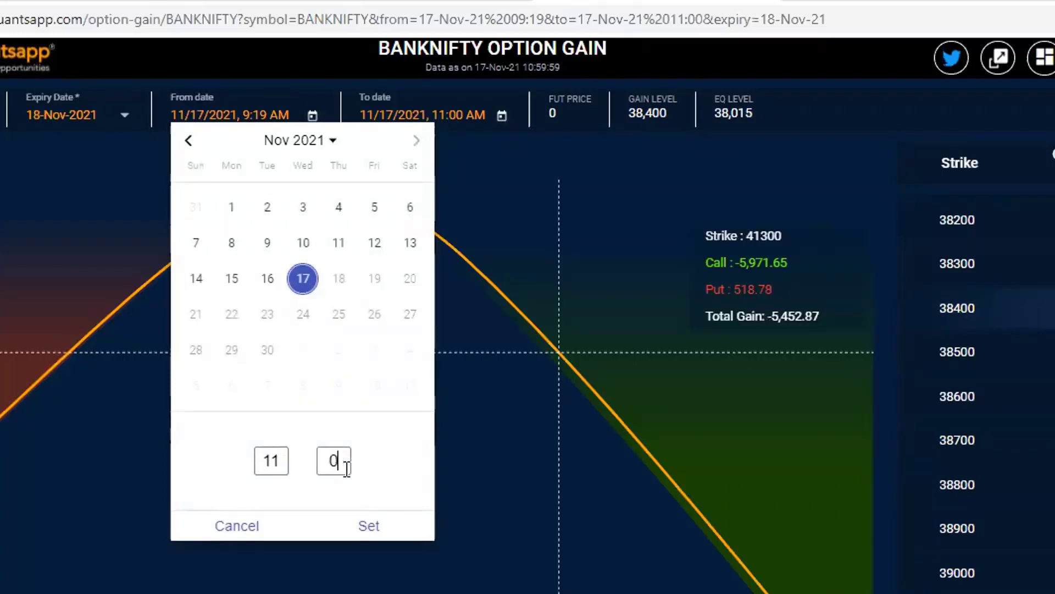
{"action": "left_click", "coordinate": [364, 530]}
- Change the To time of the Option Gain chart to 13:02 on 17 November 2021
{"action": "left_click", "coordinate": [502, 115]}
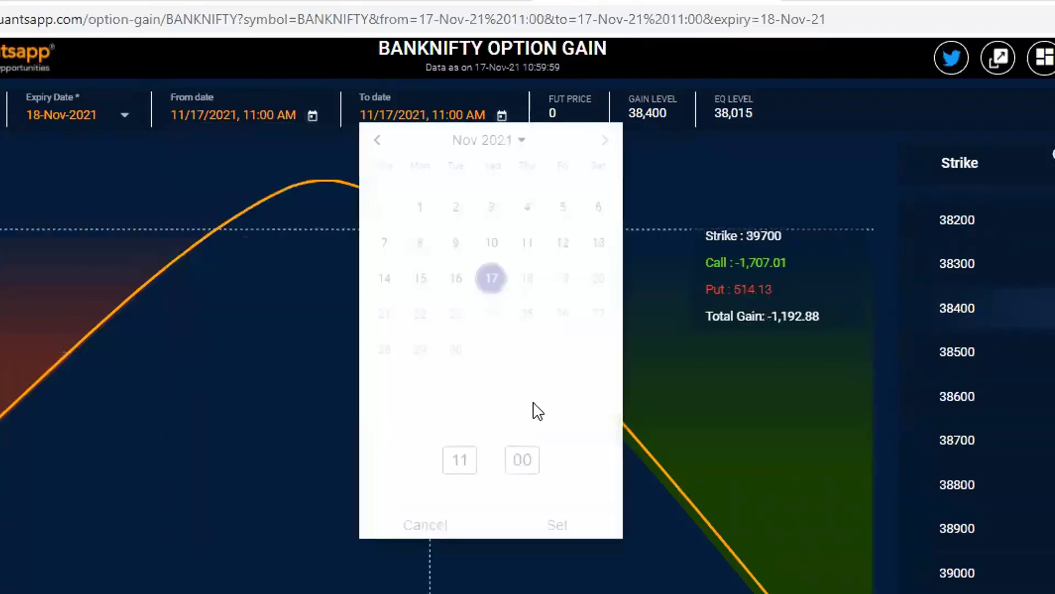
{"action": "double_click", "coordinate": [461, 461]}
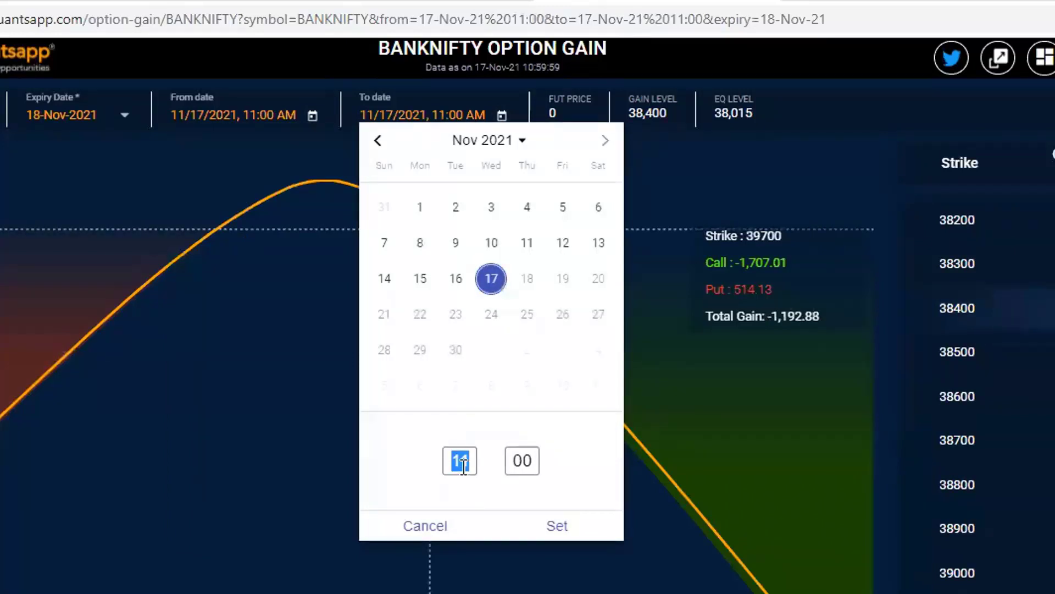
{"action": "type", "text": "13"}
{"action": "double_click", "coordinate": [519, 460]}
{"action": "type", "text": "0"}
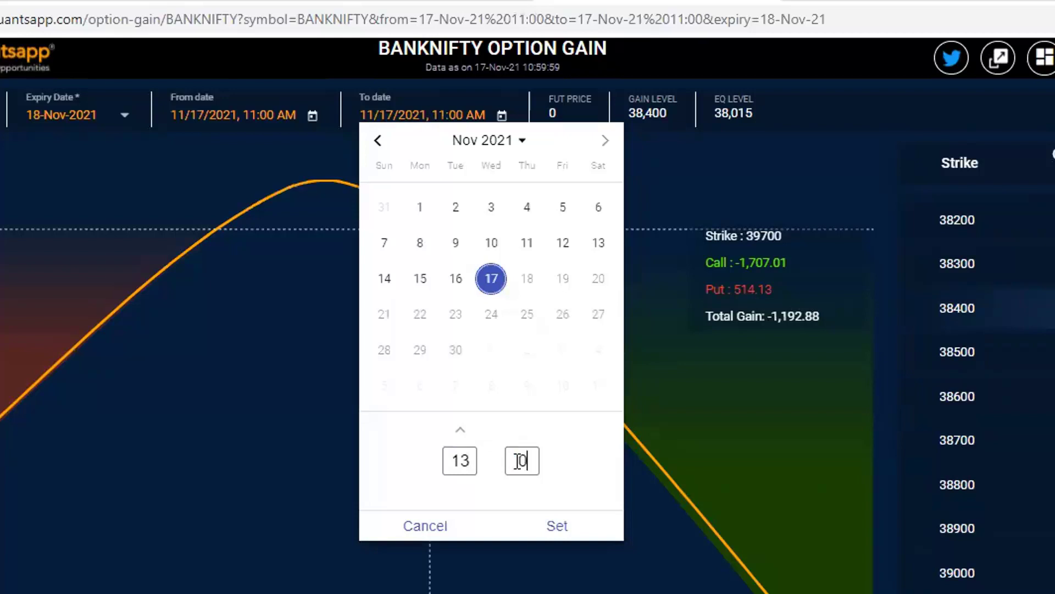
{"action": "type", "text": "2"}
{"action": "key", "text": "Return"}
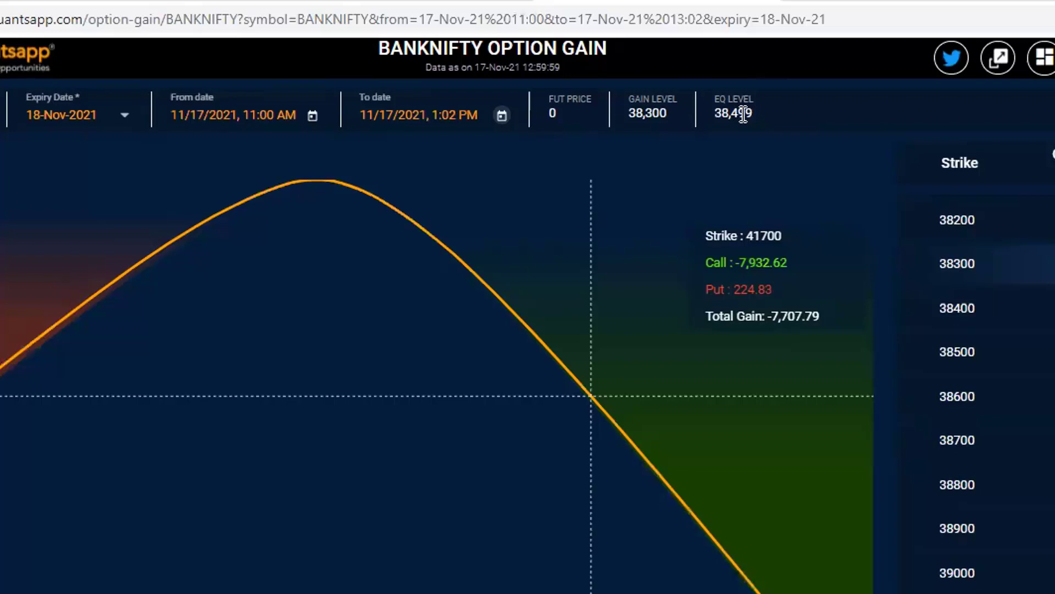
- Open the Index Contributor tool and show the scrip contributions for BANKNIFTY
{"action": "left_click", "coordinate": [46, 63]}
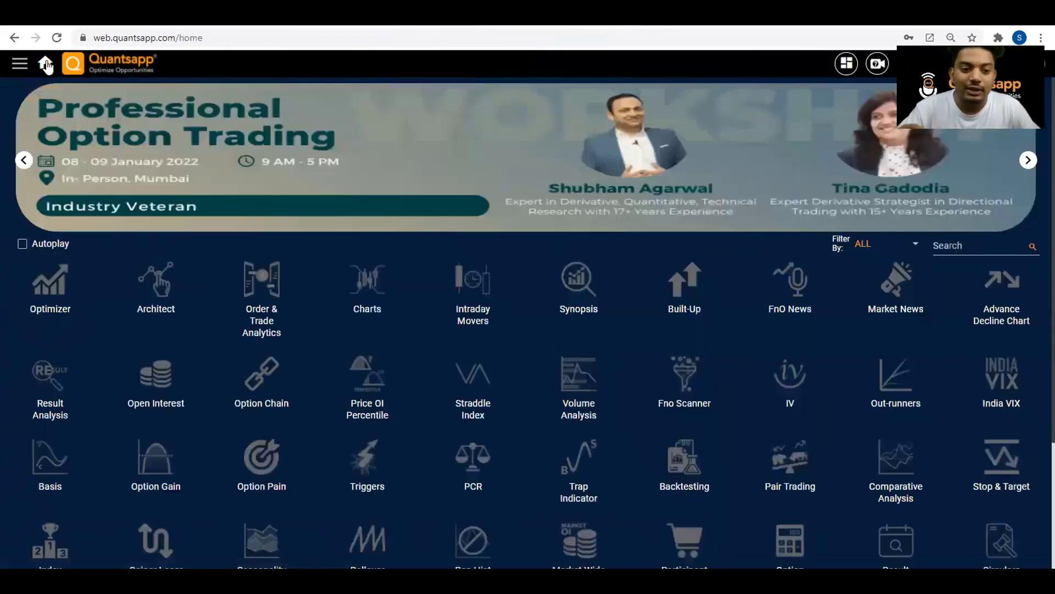
{"action": "scroll", "coordinate": [115, 434], "scroll_direction": "down", "scroll_amount": 2}
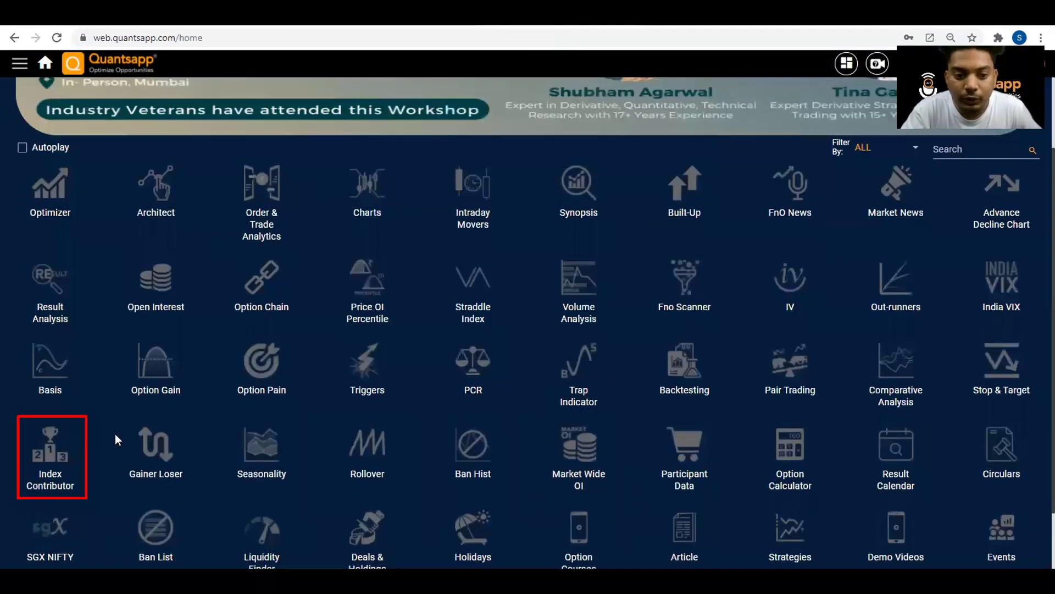
{"action": "left_click", "coordinate": [51, 459]}
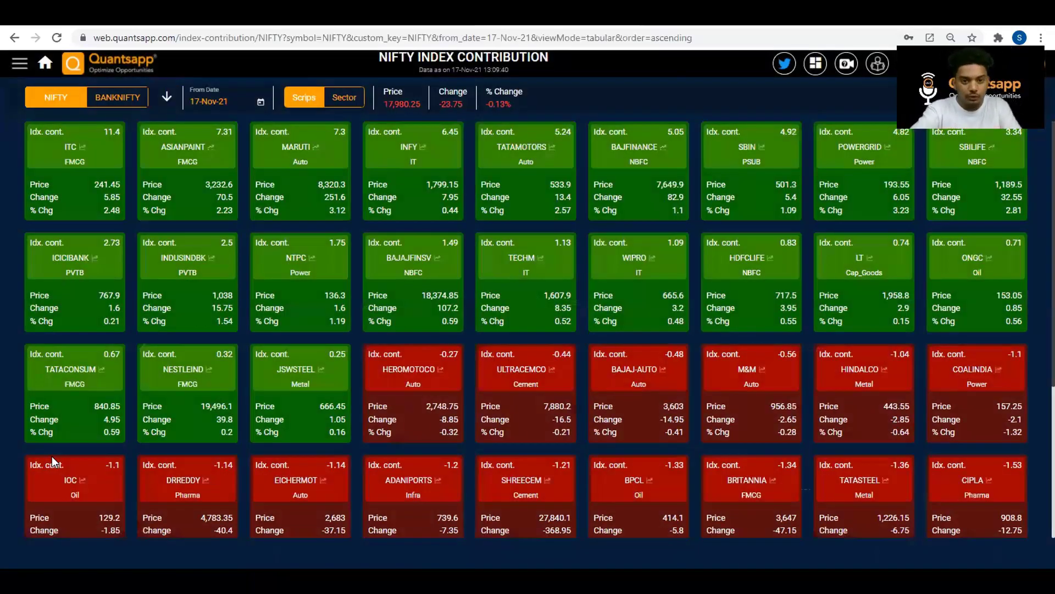
{"action": "left_click", "coordinate": [127, 104]}
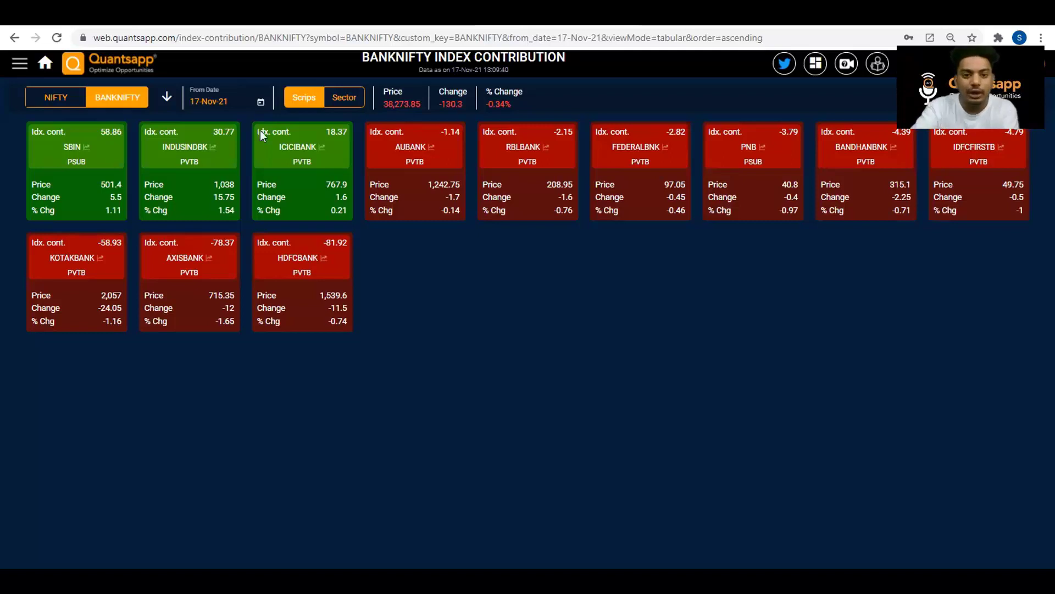
- Open the Bank Nifty expiry contest page at quantsapp.com/bn and review its participation steps, rewards and rules
{"action": "left_click", "coordinate": [45, 64]}
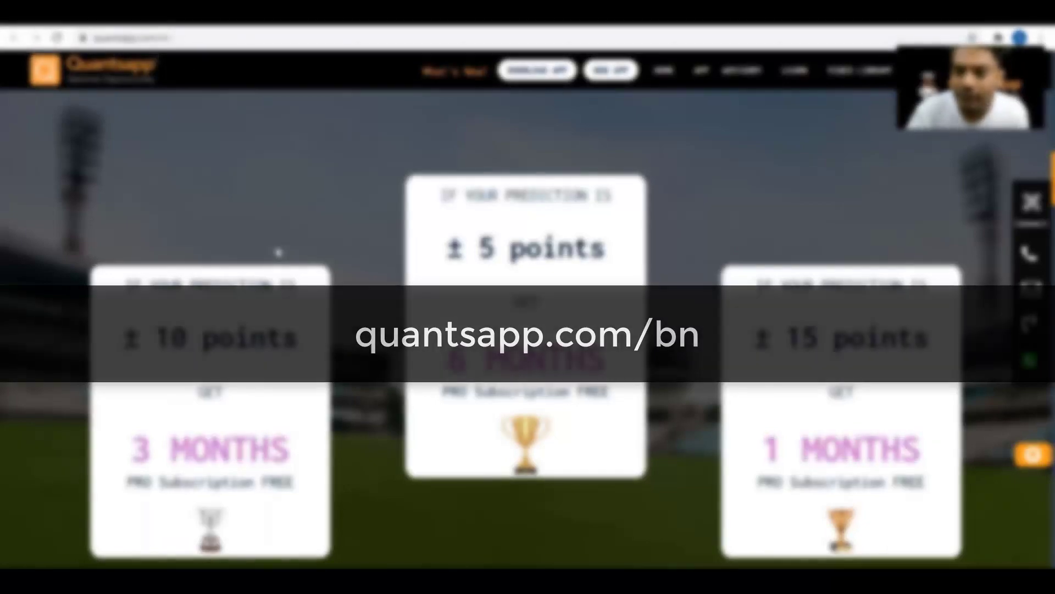
{"action": "scroll", "coordinate": [278, 251], "scroll_direction": "up", "scroll_amount": 10}
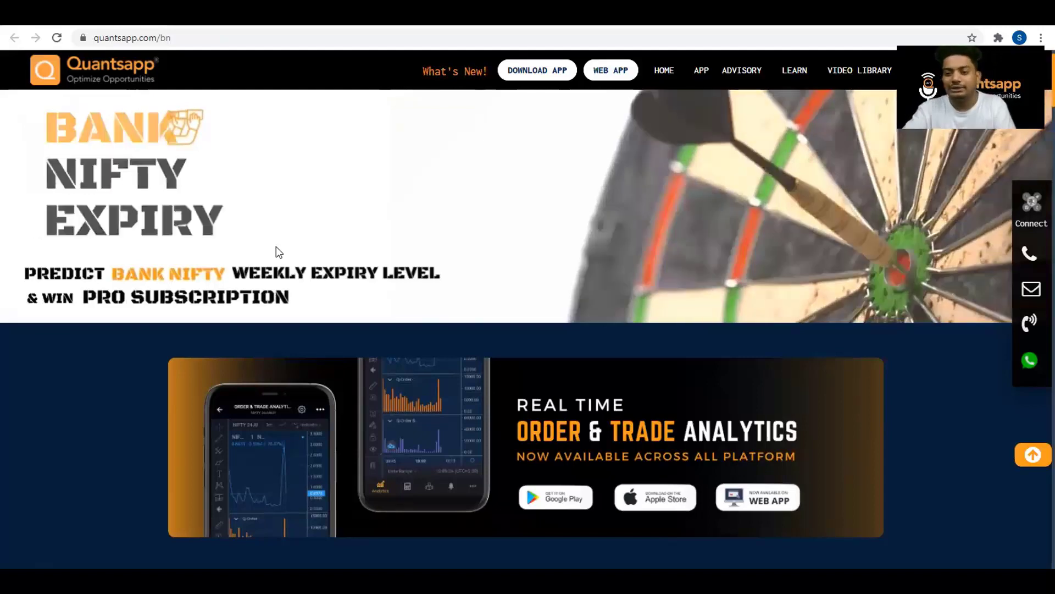
{"action": "scroll", "coordinate": [206, 364], "scroll_direction": "down", "scroll_amount": 3}
{"action": "scroll", "coordinate": [206, 364], "scroll_direction": "down", "scroll_amount": 9}
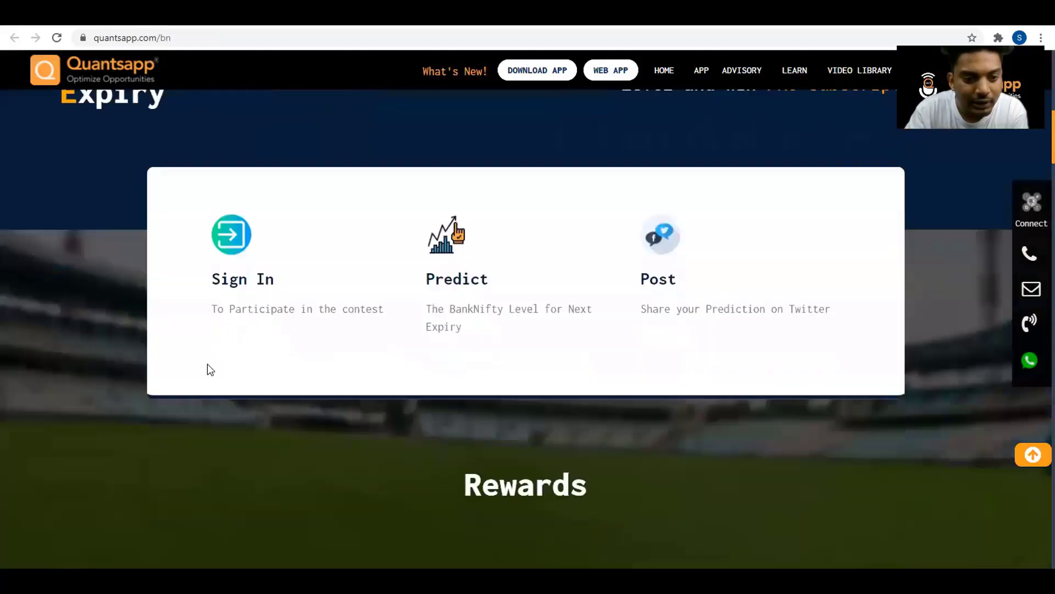
{"action": "scroll", "coordinate": [206, 364], "scroll_direction": "down", "scroll_amount": 5}
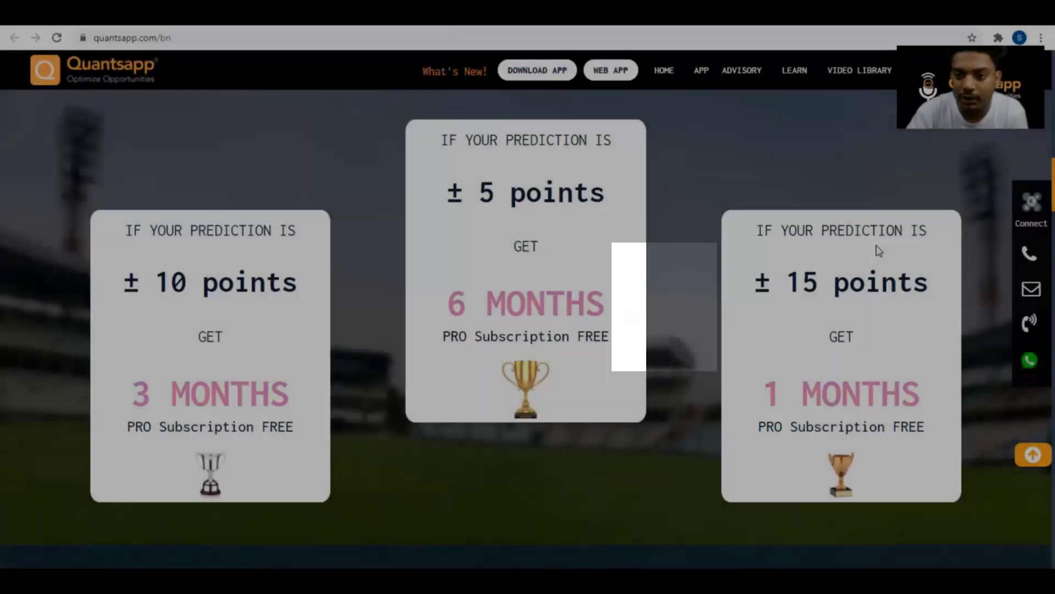
{"action": "scroll", "coordinate": [878, 250], "scroll_direction": "up", "scroll_amount": 8}
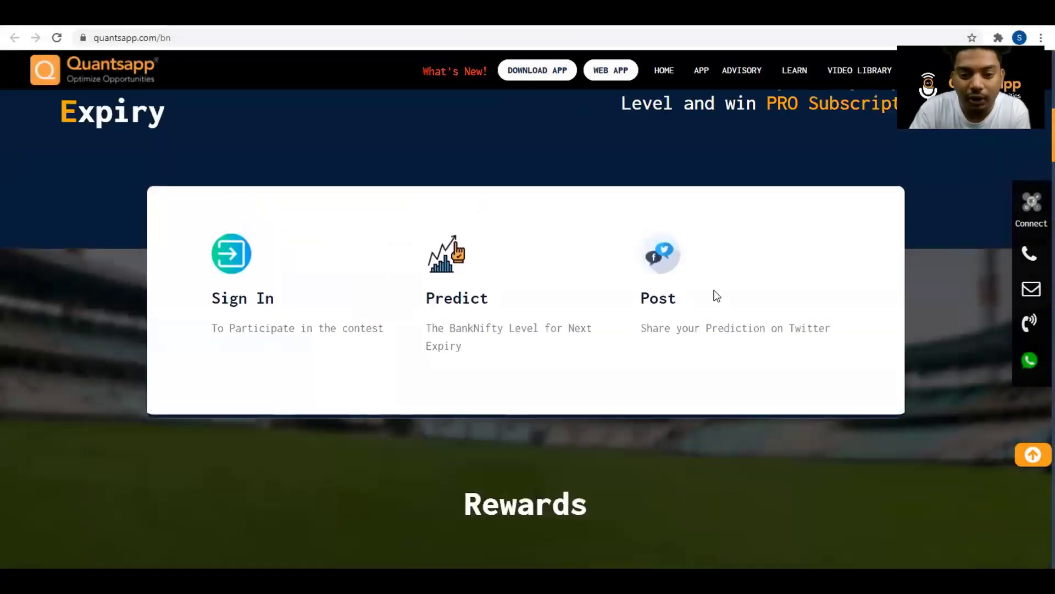
{"action": "scroll", "coordinate": [714, 294], "scroll_direction": "down", "scroll_amount": 6}
{"action": "scroll", "coordinate": [714, 295], "scroll_direction": "down", "scroll_amount": 9}
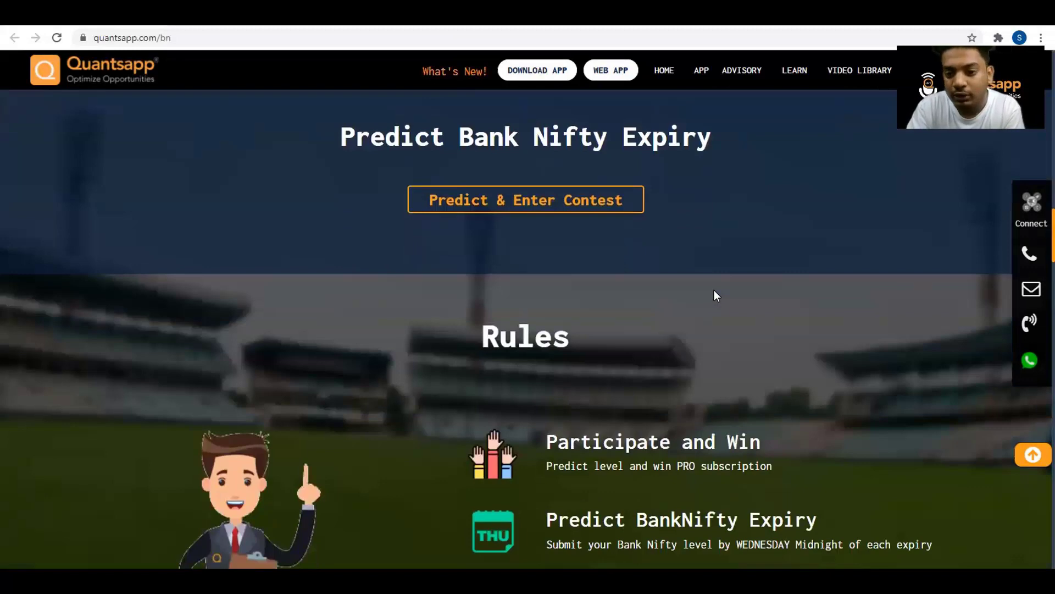
{"action": "scroll", "coordinate": [714, 295], "scroll_direction": "down", "scroll_amount": 2}
{"action": "scroll", "coordinate": [714, 291], "scroll_direction": "up", "scroll_amount": 3}
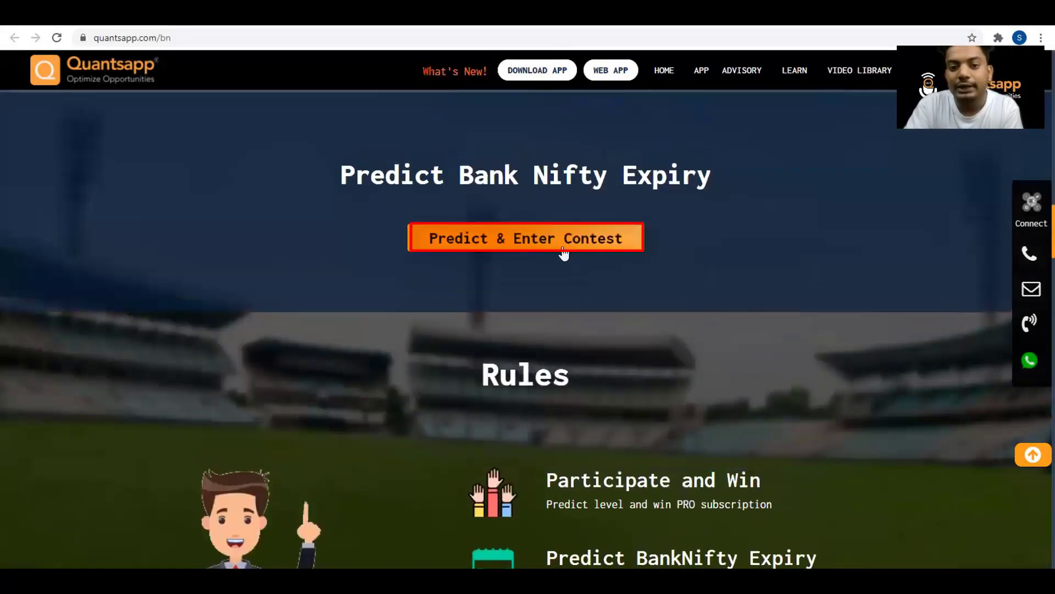
- Start entering the Bank Nifty expiry contest and log in with the prefilled account credentials
{"action": "left_click", "coordinate": [564, 251]}
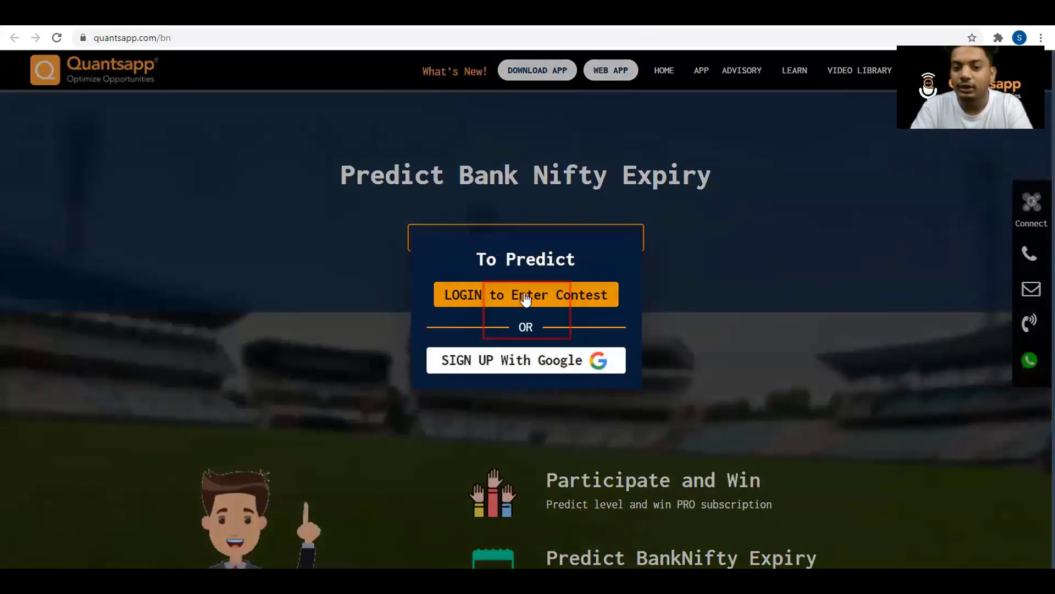
{"action": "left_click", "coordinate": [526, 296]}
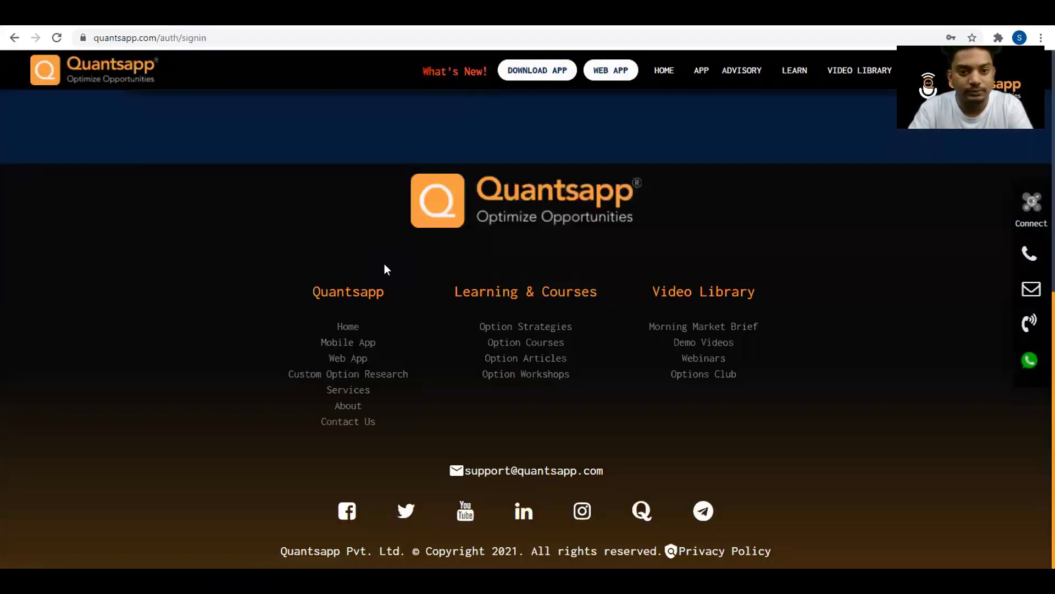
{"action": "scroll", "coordinate": [384, 263], "scroll_direction": "up", "scroll_amount": 6}
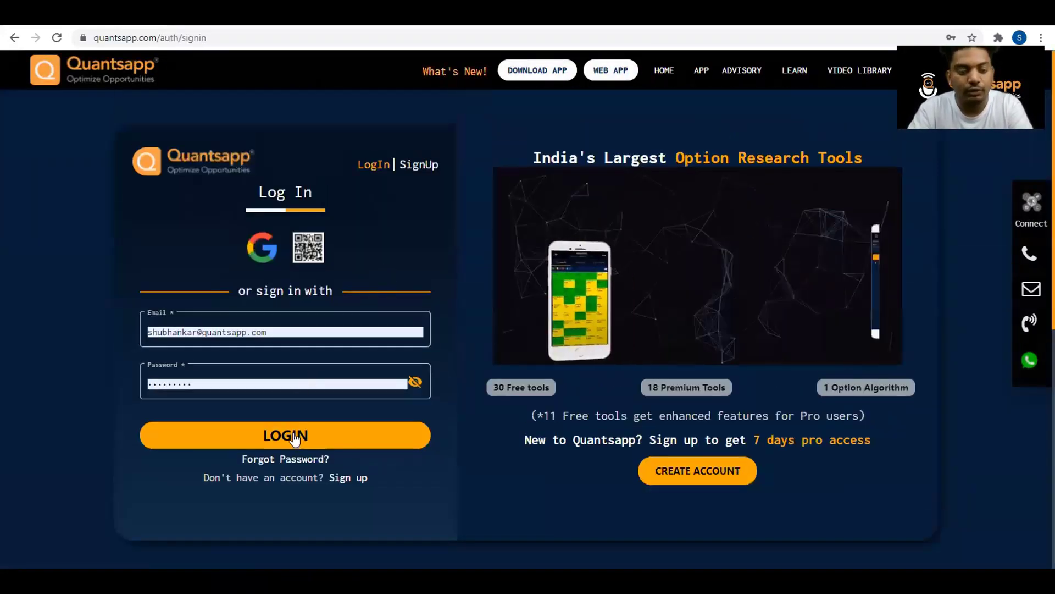
{"action": "left_click", "coordinate": [295, 436]}
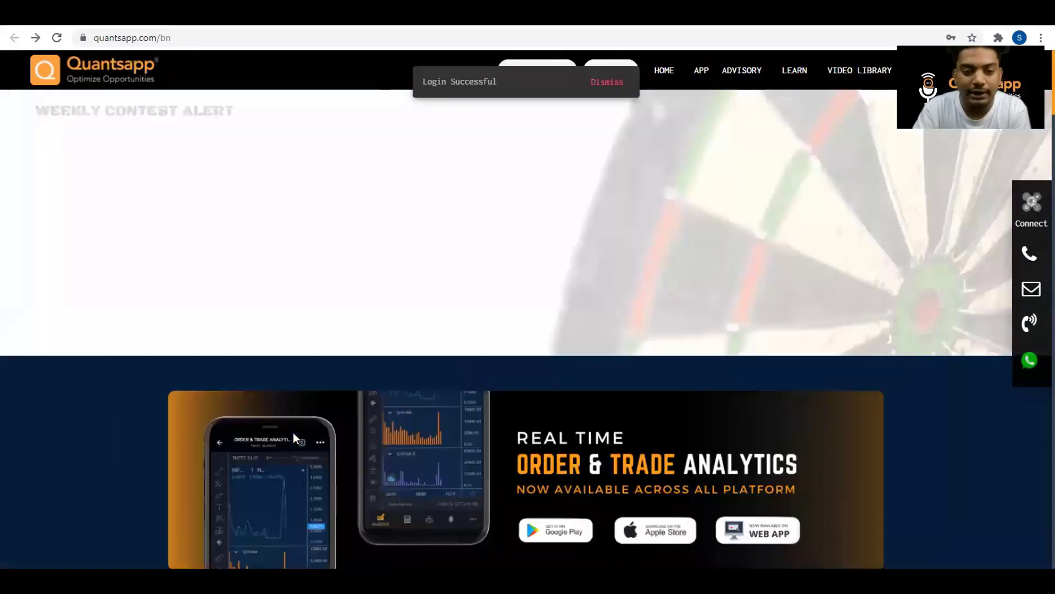
- Set the Bank Nifty spot weekly expiry prediction to 38400 and enter the contest
{"action": "scroll", "coordinate": [295, 439], "scroll_direction": "down", "scroll_amount": 4}
{"action": "scroll", "coordinate": [294, 438], "scroll_direction": "down", "scroll_amount": 15}
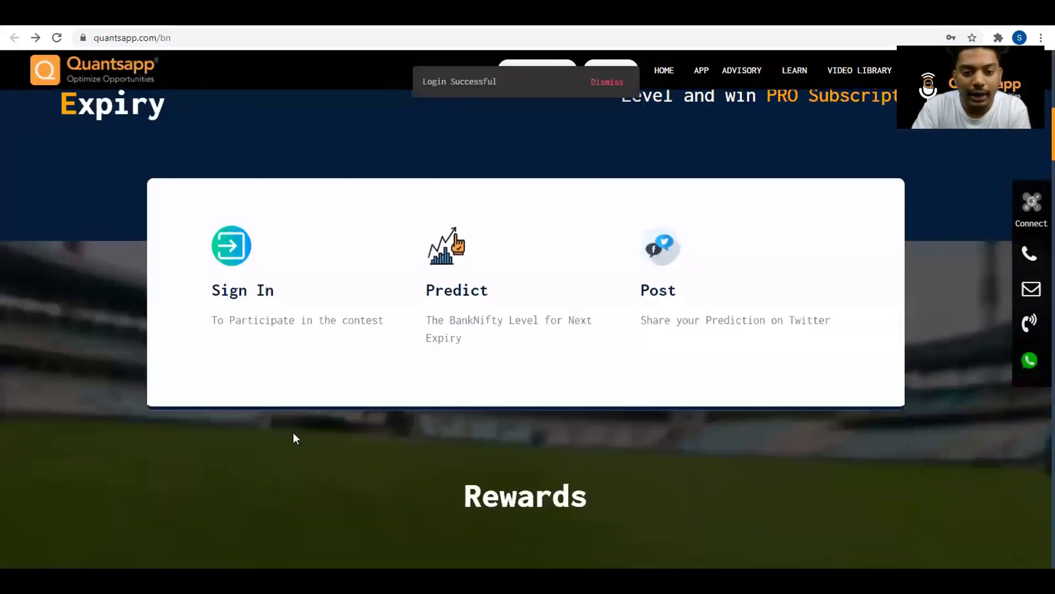
{"action": "scroll", "coordinate": [293, 432], "scroll_direction": "up", "scroll_amount": 1}
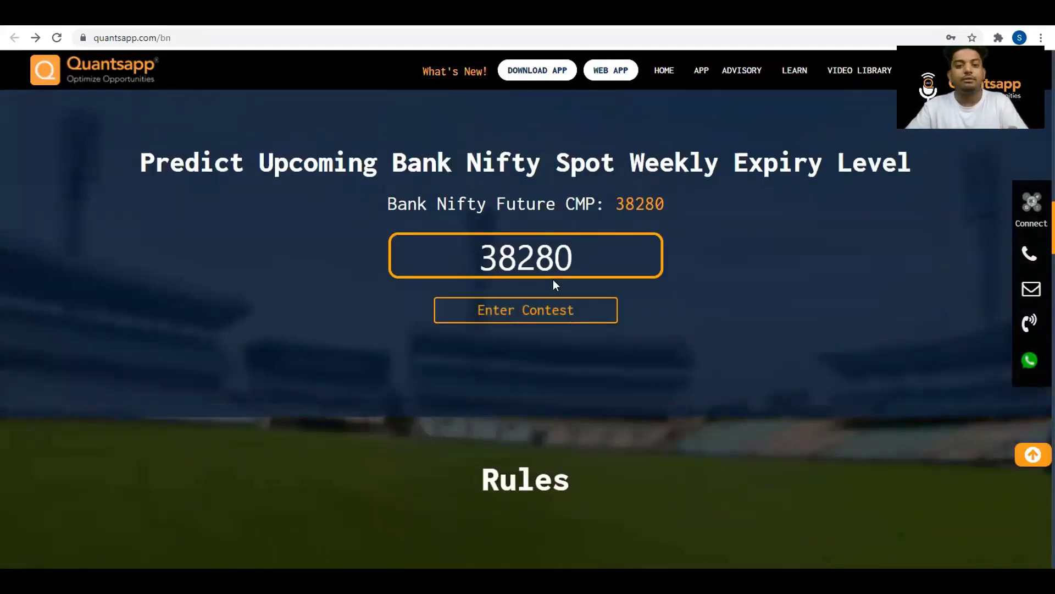
{"action": "left_click", "coordinate": [570, 266]}
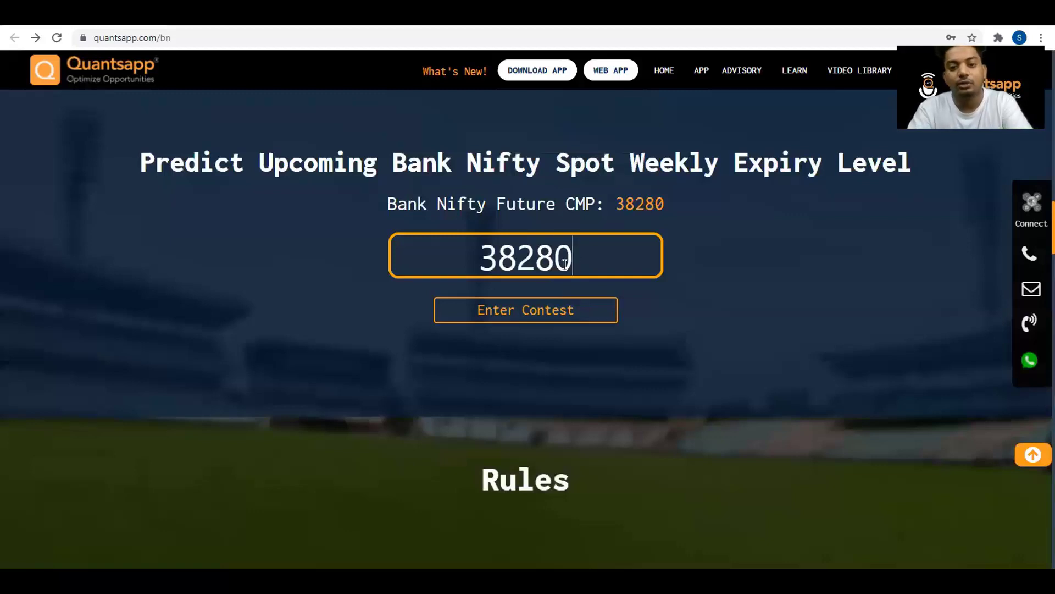
{"action": "left_click_drag", "start_coordinate": [565, 264], "coordinate": [526, 268]}
{"action": "type", "text": "400"}
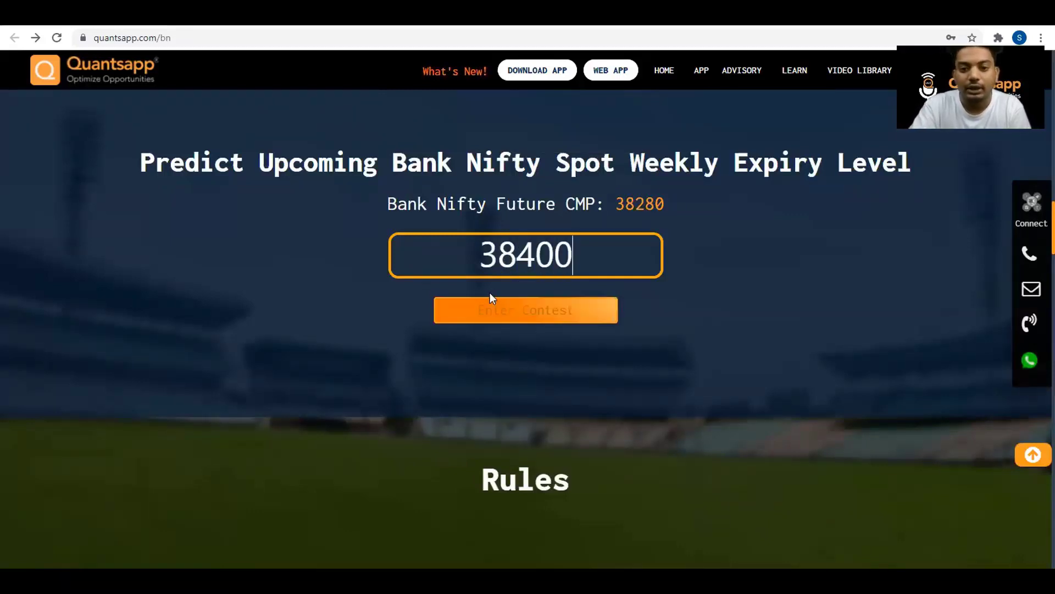
{"action": "scroll", "coordinate": [530, 460], "scroll_direction": "down", "scroll_amount": 1}
{"action": "scroll", "coordinate": [532, 466], "scroll_direction": "up", "scroll_amount": 1}
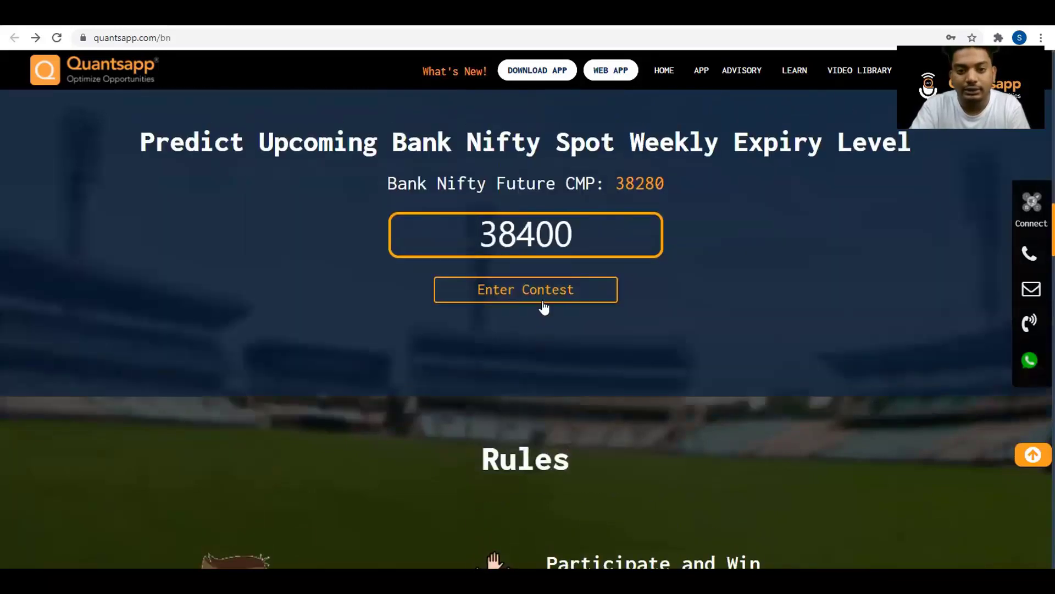
{"action": "left_click", "coordinate": [544, 304]}
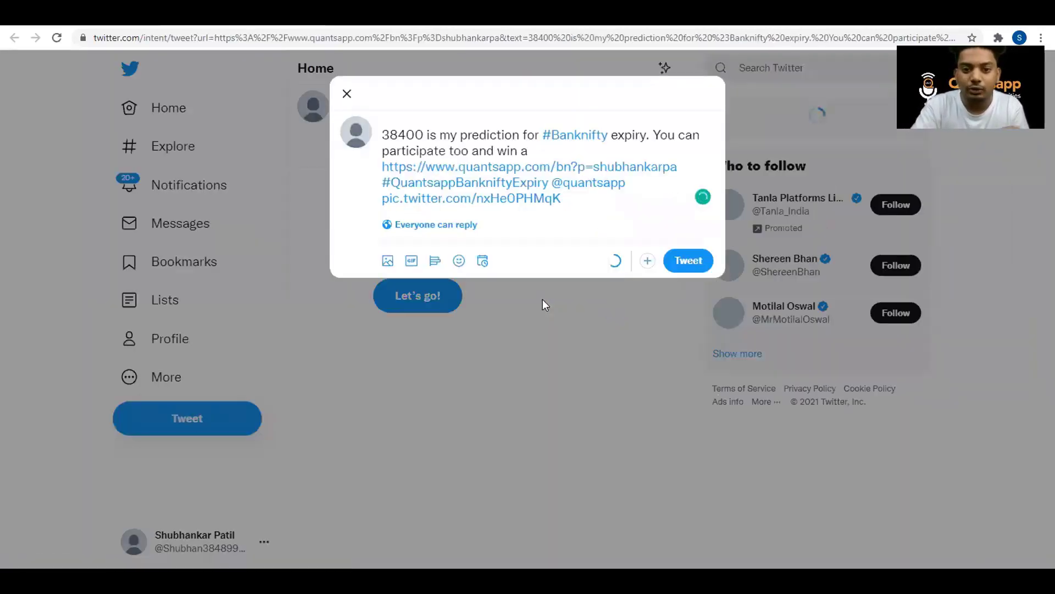
- Post the prefilled tweet with the 38400 Banknifty expiry prediction on Twitter
{"action": "left_click", "coordinate": [703, 264]}
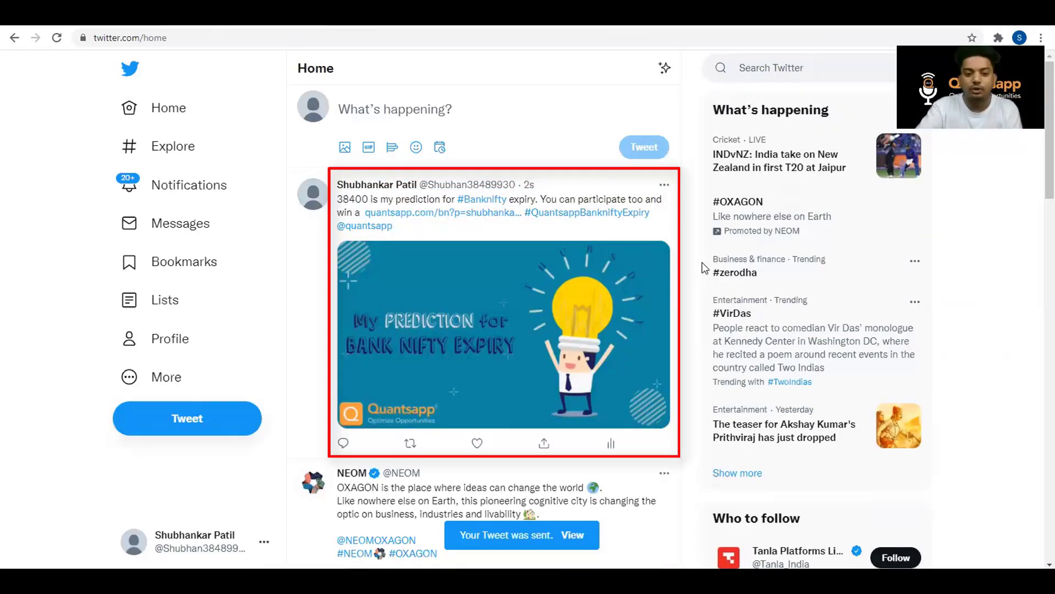
{"action": "scroll", "coordinate": [449, 482], "scroll_direction": "down", "scroll_amount": 5}
{"action": "scroll", "coordinate": [450, 482], "scroll_direction": "up", "scroll_amount": 5}
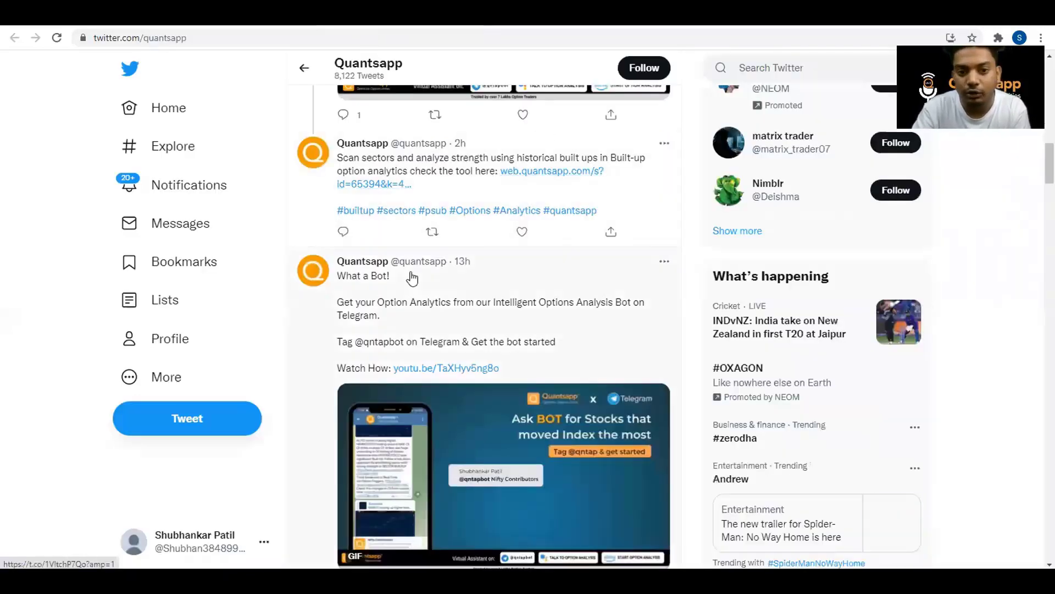
- Browse the tweets on the Quantsapp Twitter profile and follow the account
{"action": "scroll", "coordinate": [412, 278], "scroll_direction": "up", "scroll_amount": 8}
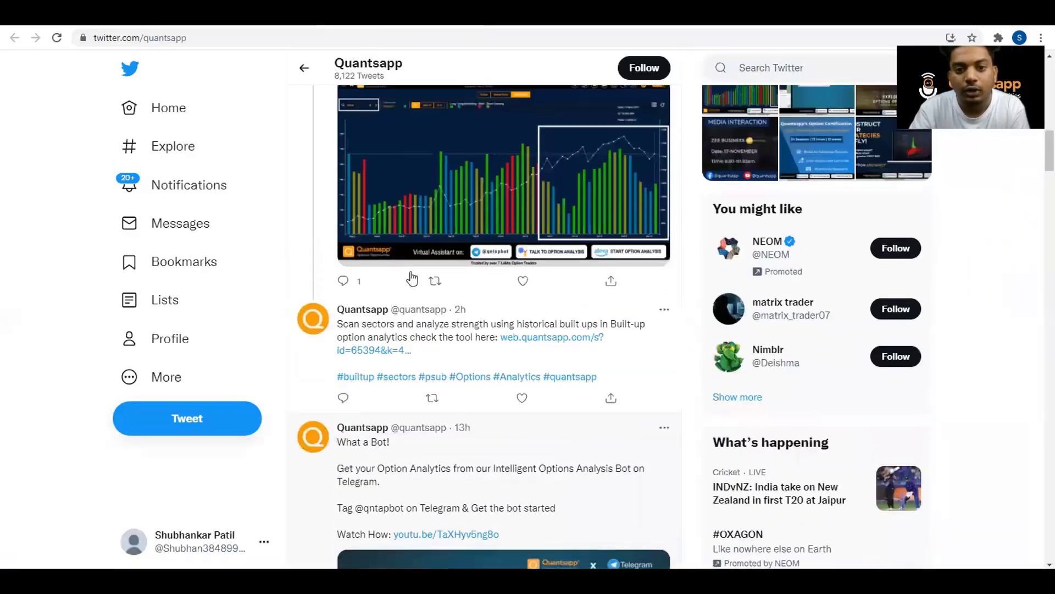
{"action": "scroll", "coordinate": [412, 276], "scroll_direction": "up", "scroll_amount": 10}
{"action": "scroll", "coordinate": [412, 276], "scroll_direction": "down", "scroll_amount": 6}
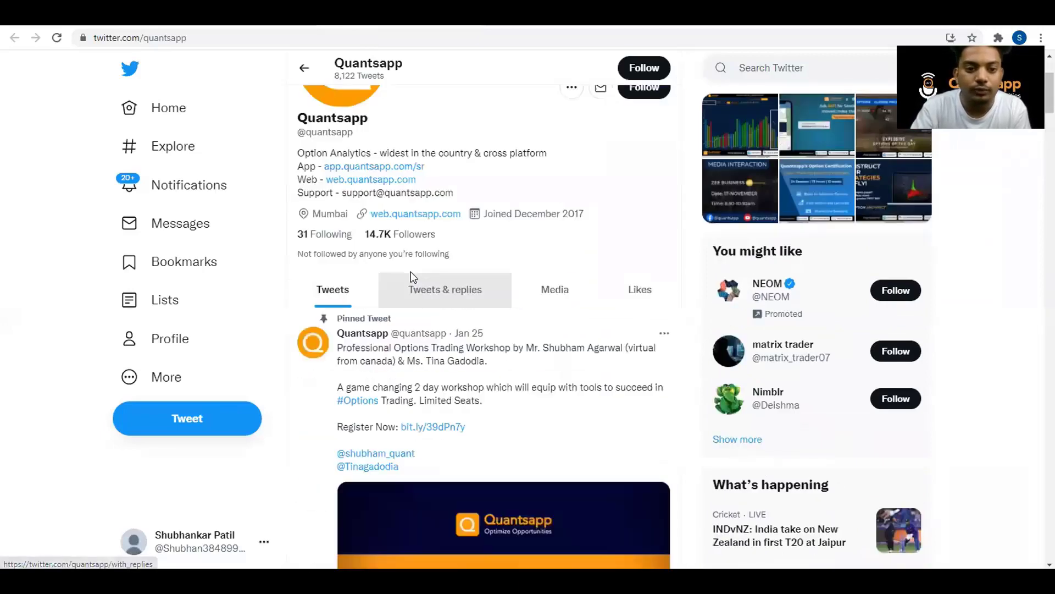
{"action": "scroll", "coordinate": [412, 275], "scroll_direction": "down", "scroll_amount": 4}
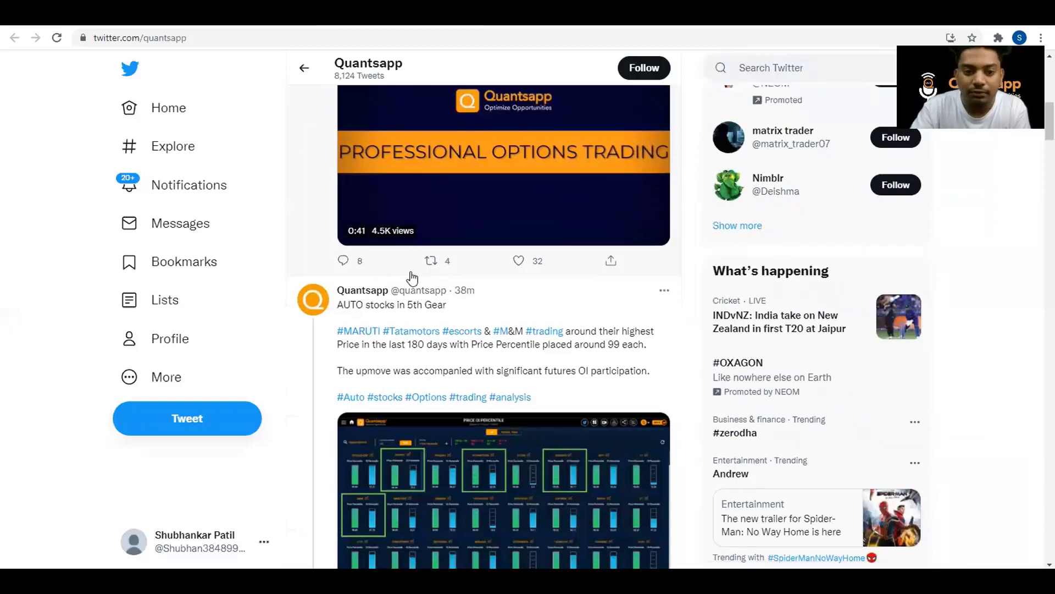
{"action": "scroll", "coordinate": [412, 277], "scroll_direction": "down", "scroll_amount": 8}
{"action": "scroll", "coordinate": [413, 278], "scroll_direction": "up", "scroll_amount": 14}
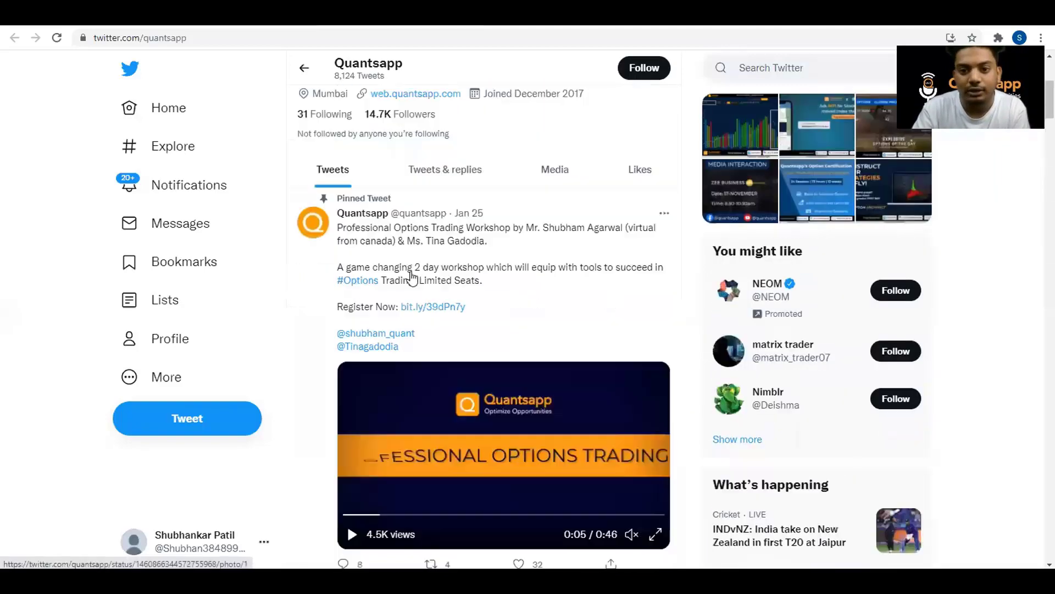
{"action": "scroll", "coordinate": [412, 277], "scroll_direction": "up", "scroll_amount": 5}
{"action": "left_click", "coordinate": [636, 238]}
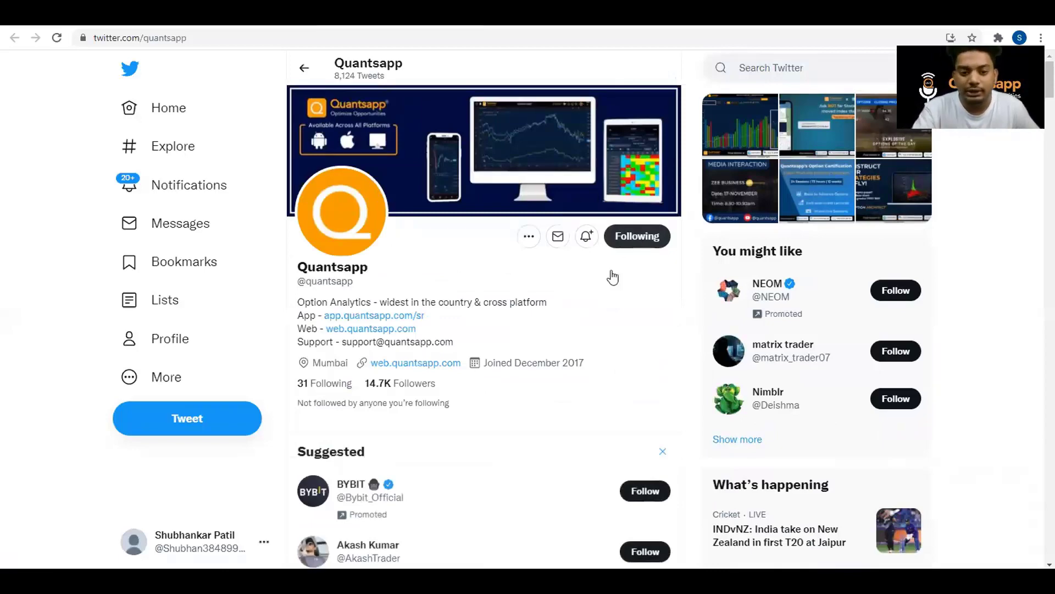
{"action": "scroll", "coordinate": [555, 402], "scroll_direction": "down", "scroll_amount": 8}
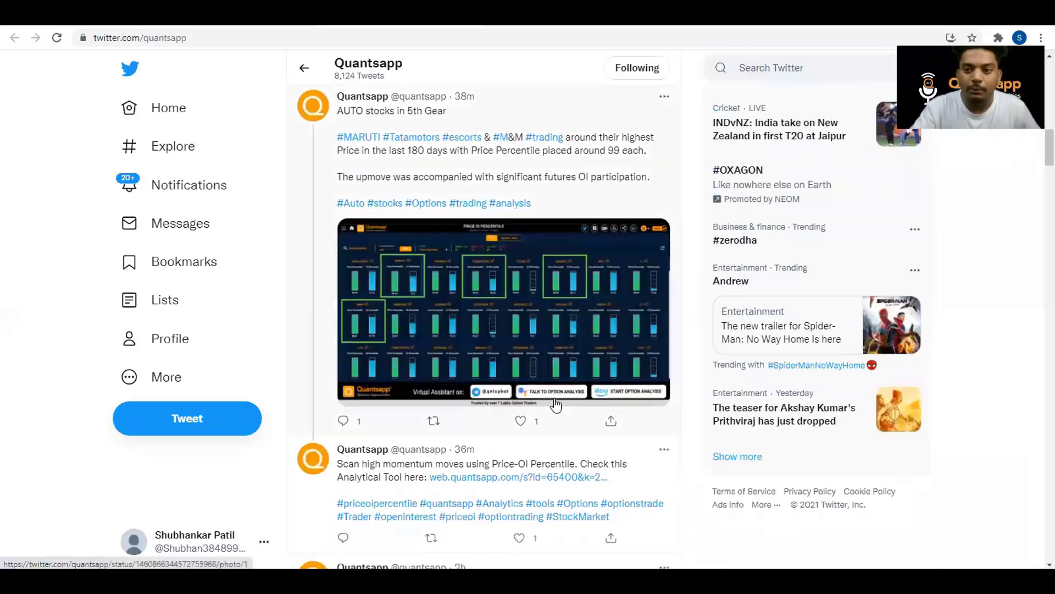